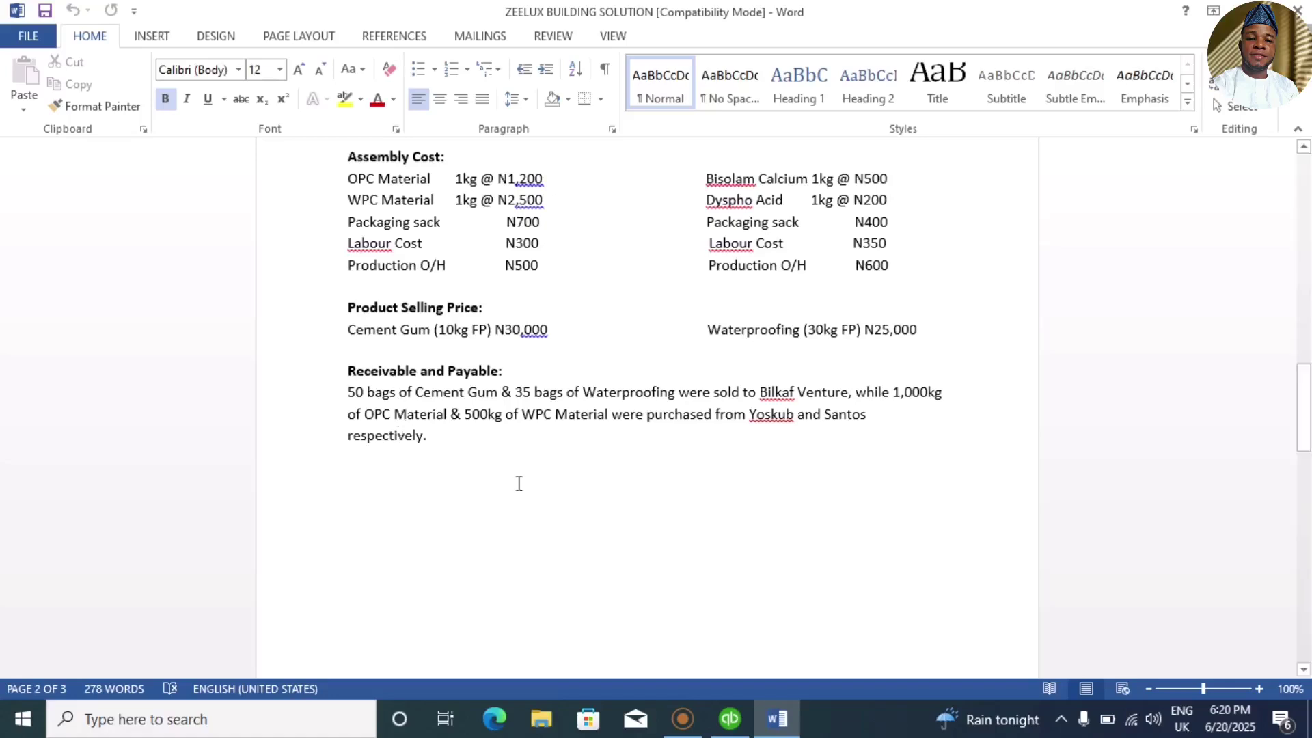
Step: Switch from the Word case document to the ZEELUX SOLUTION QuickBooks home page
{"action": "left_click", "coordinate": [726, 729]}
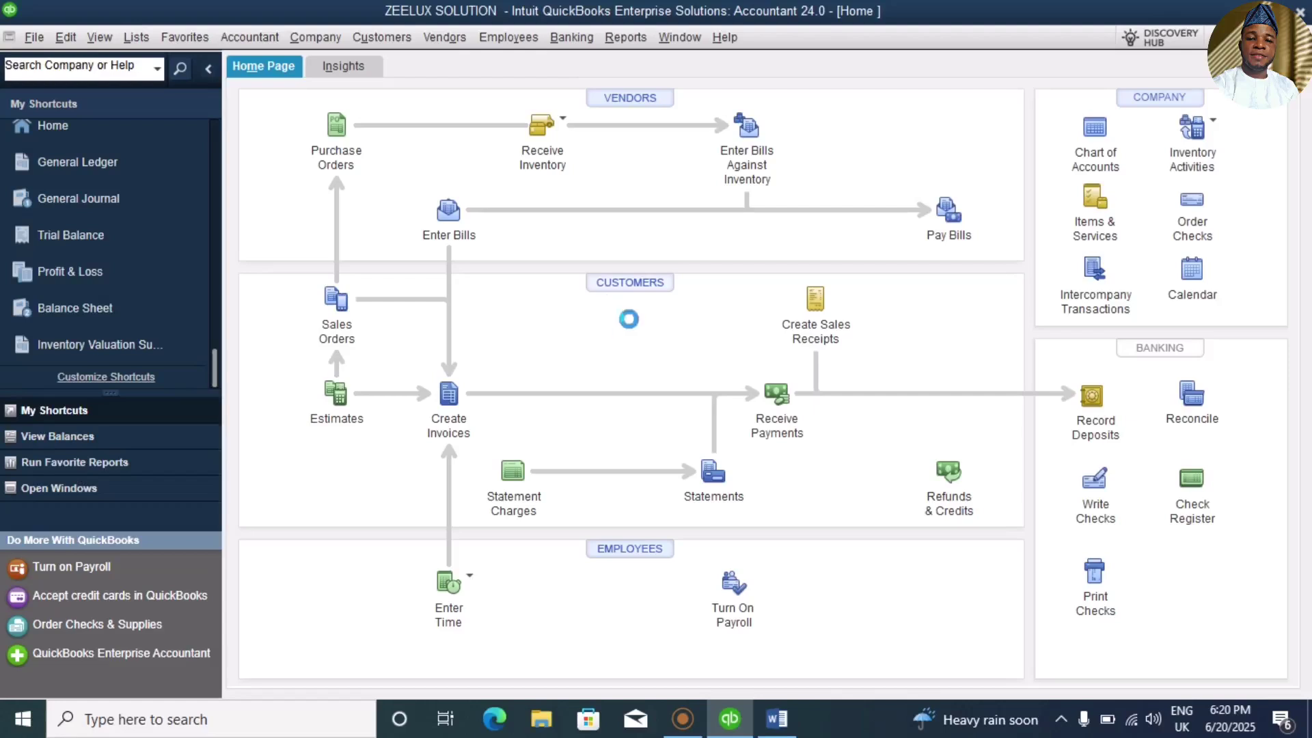
Step: From the Customer Center, with a wider name column, start a blank New Customer record
{"action": "left_click", "coordinate": [630, 291]}
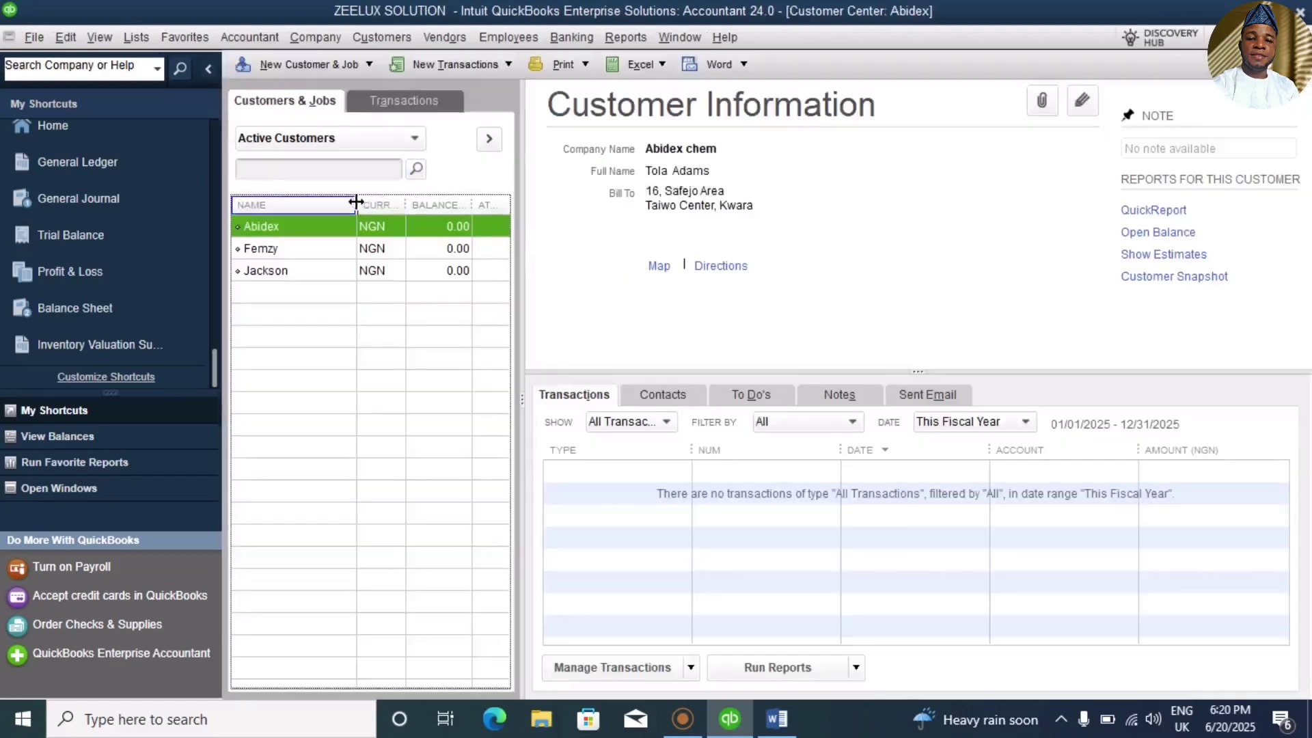
{"action": "left_click_drag", "start_coordinate": [359, 202], "coordinate": [387, 202]}
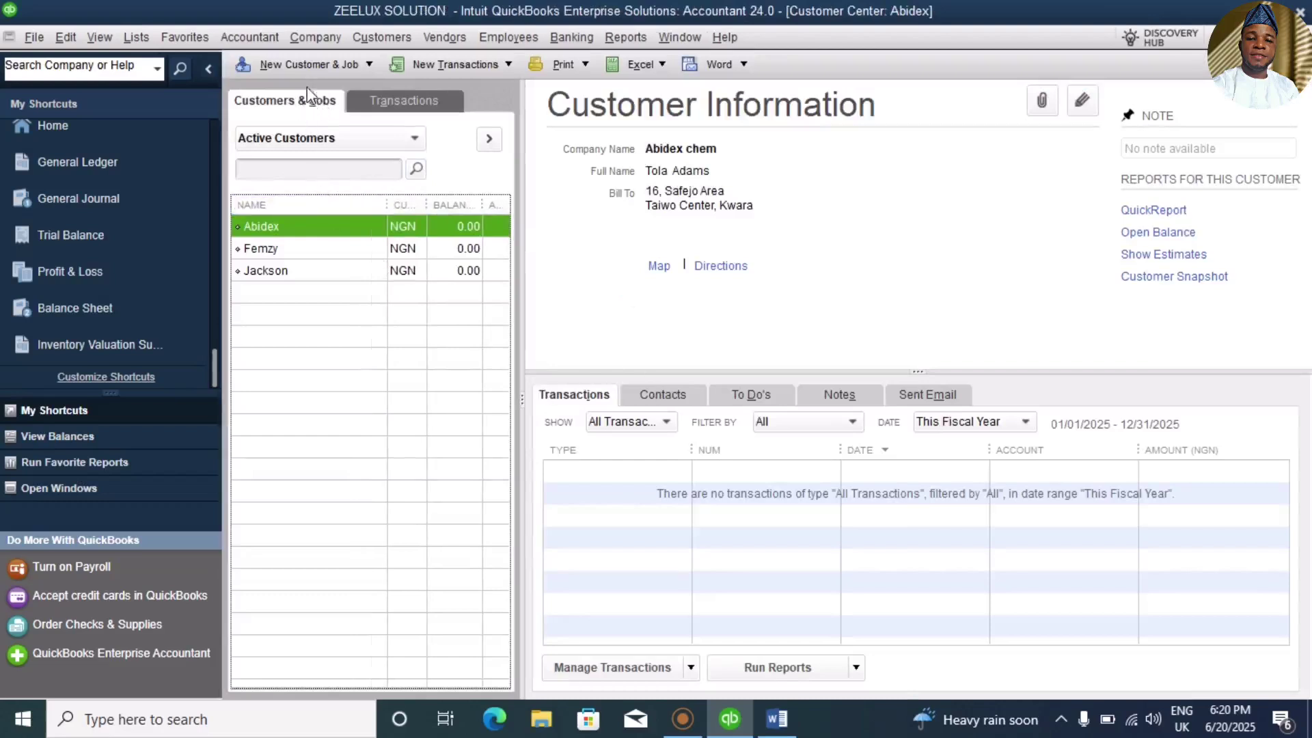
{"action": "left_click", "coordinate": [368, 64]}
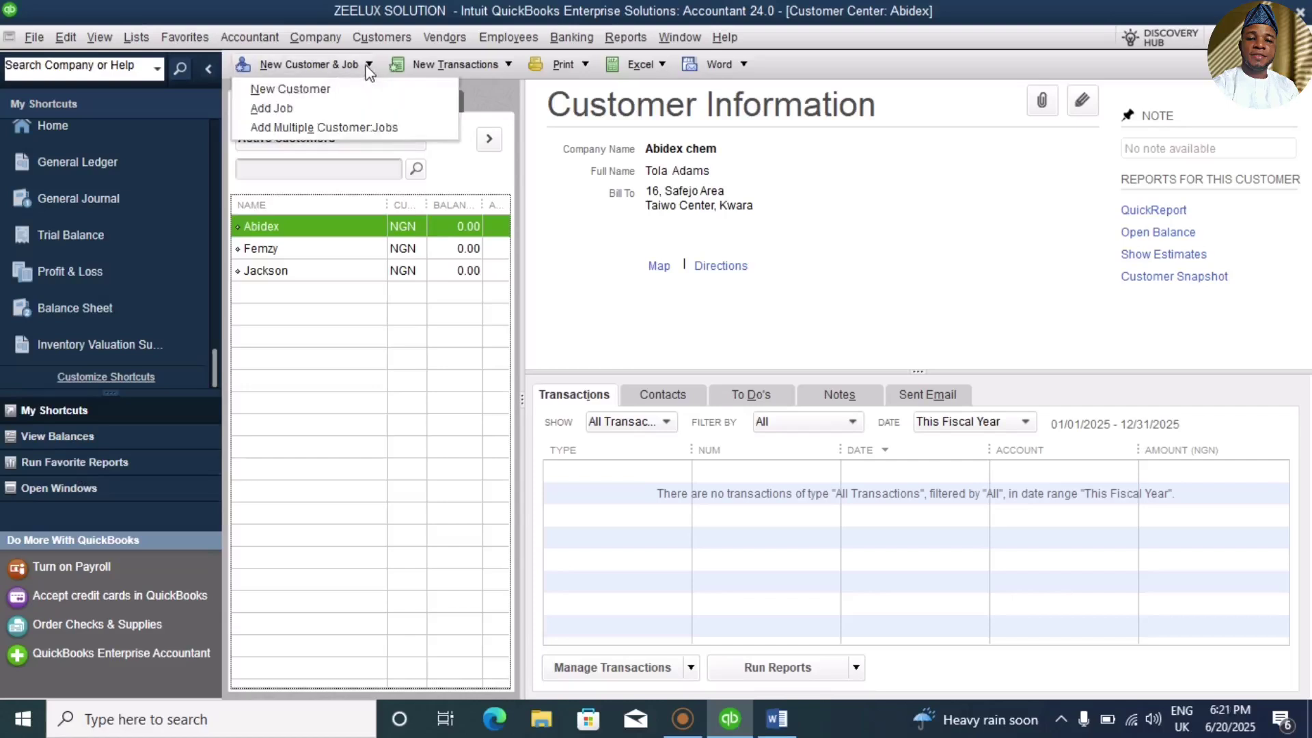
{"action": "left_click", "coordinate": [311, 96]}
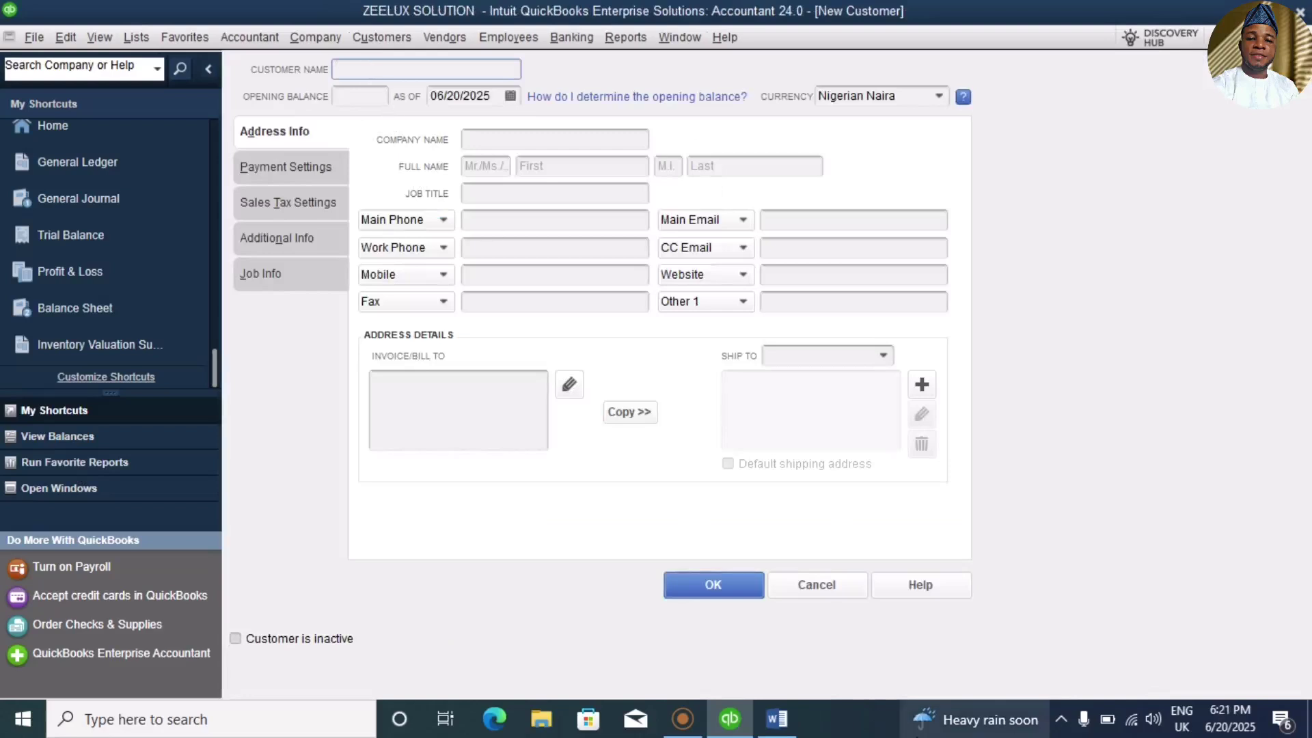
Step: Copy the buyer name 'Bilkaf Venture' from the Word Receivable and Payable paragraph
{"action": "left_click", "coordinate": [776, 719]}
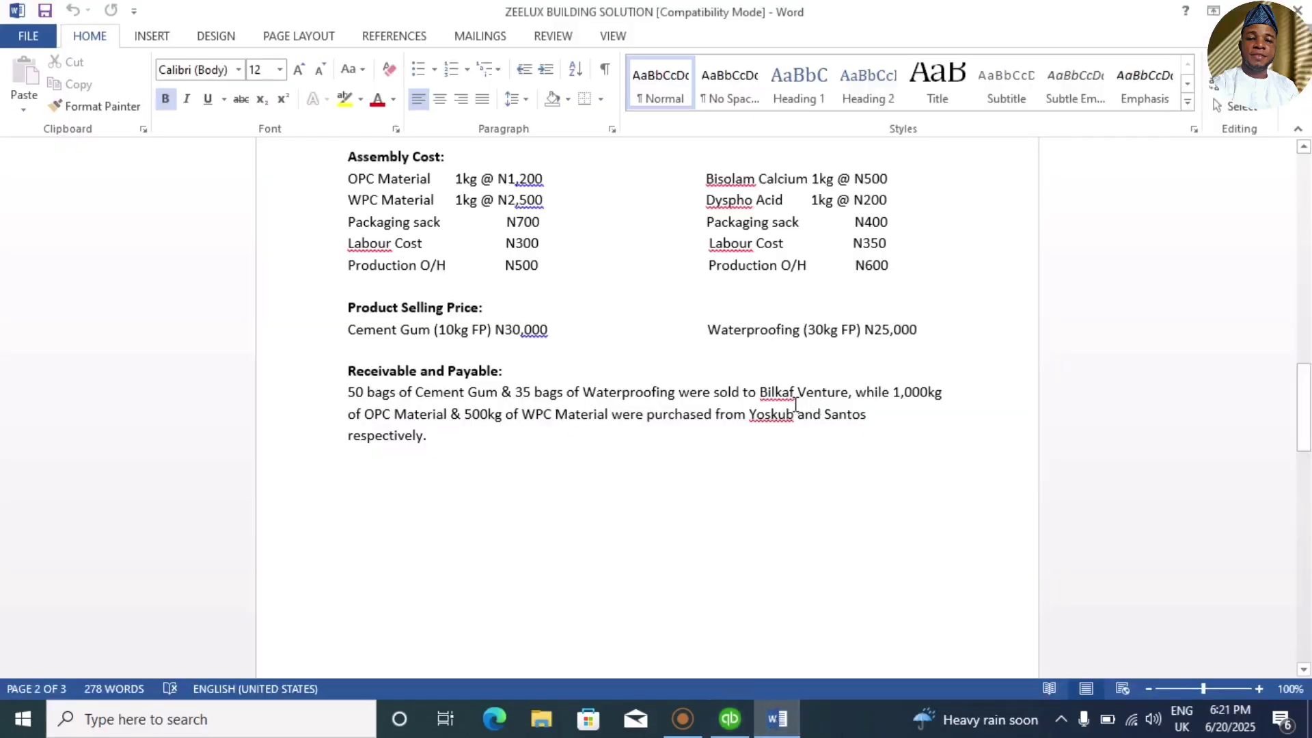
{"action": "left_click_drag", "start_coordinate": [758, 394], "coordinate": [848, 394]}
{"action": "key", "text": "ctrl+c"}
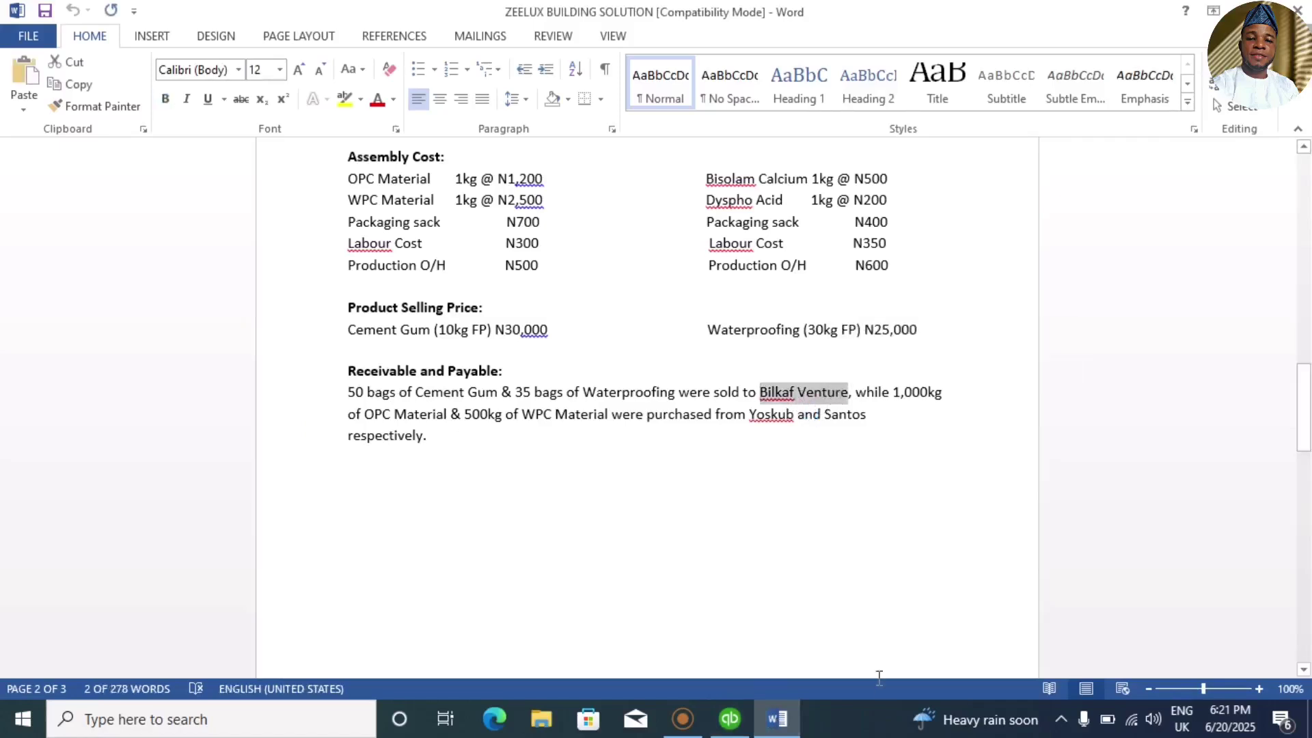
Step: Enter company name 'Bilkaf Venture' and customer name 'Bilkaf' on the new customer form
{"action": "left_click", "coordinate": [730, 720]}
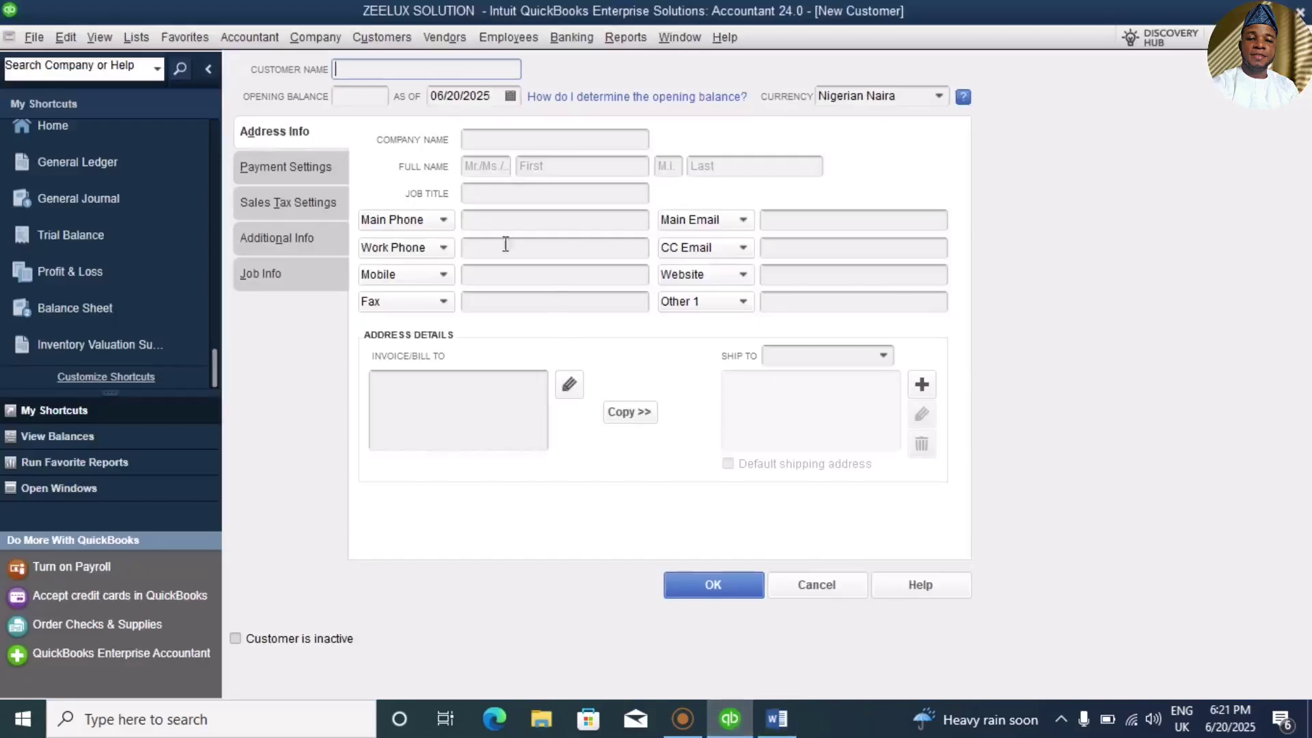
{"action": "left_click", "coordinate": [499, 143]}
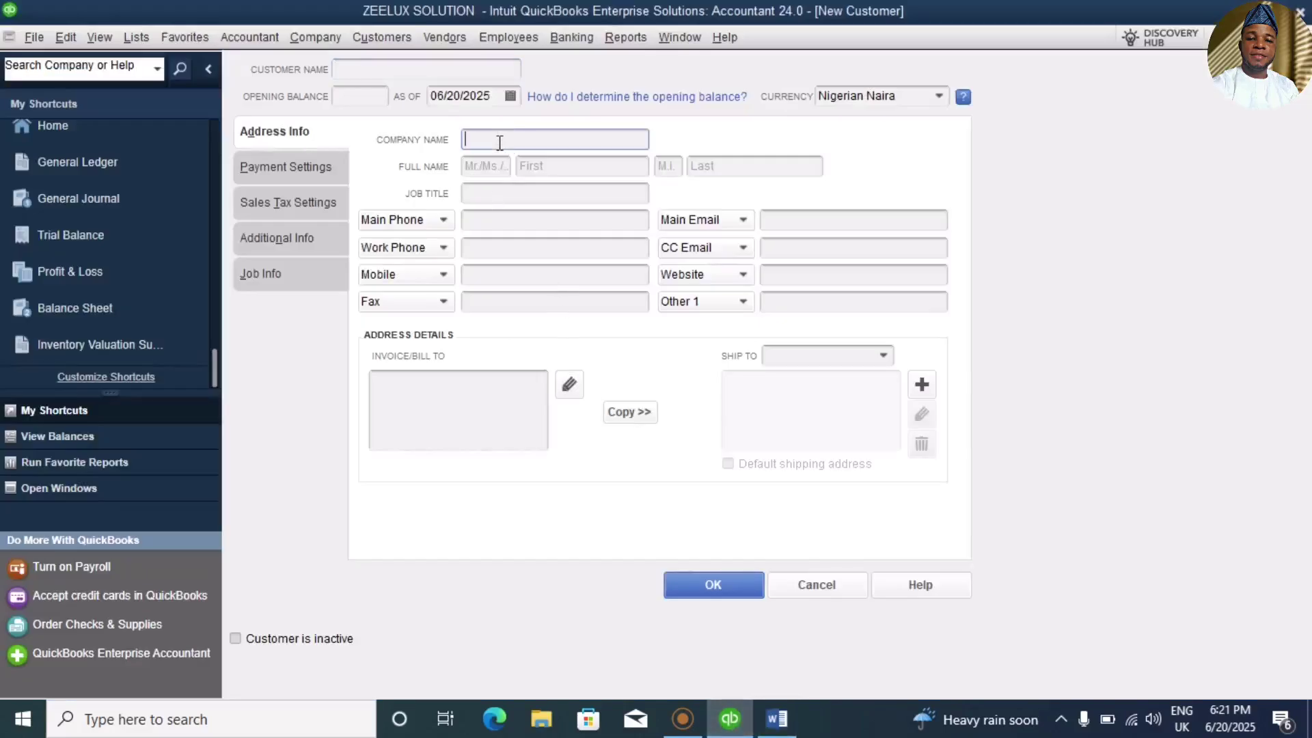
{"action": "key", "text": "ctrl+v"}
{"action": "left_click", "coordinate": [385, 70]}
{"action": "key", "text": "ctrl+v"}
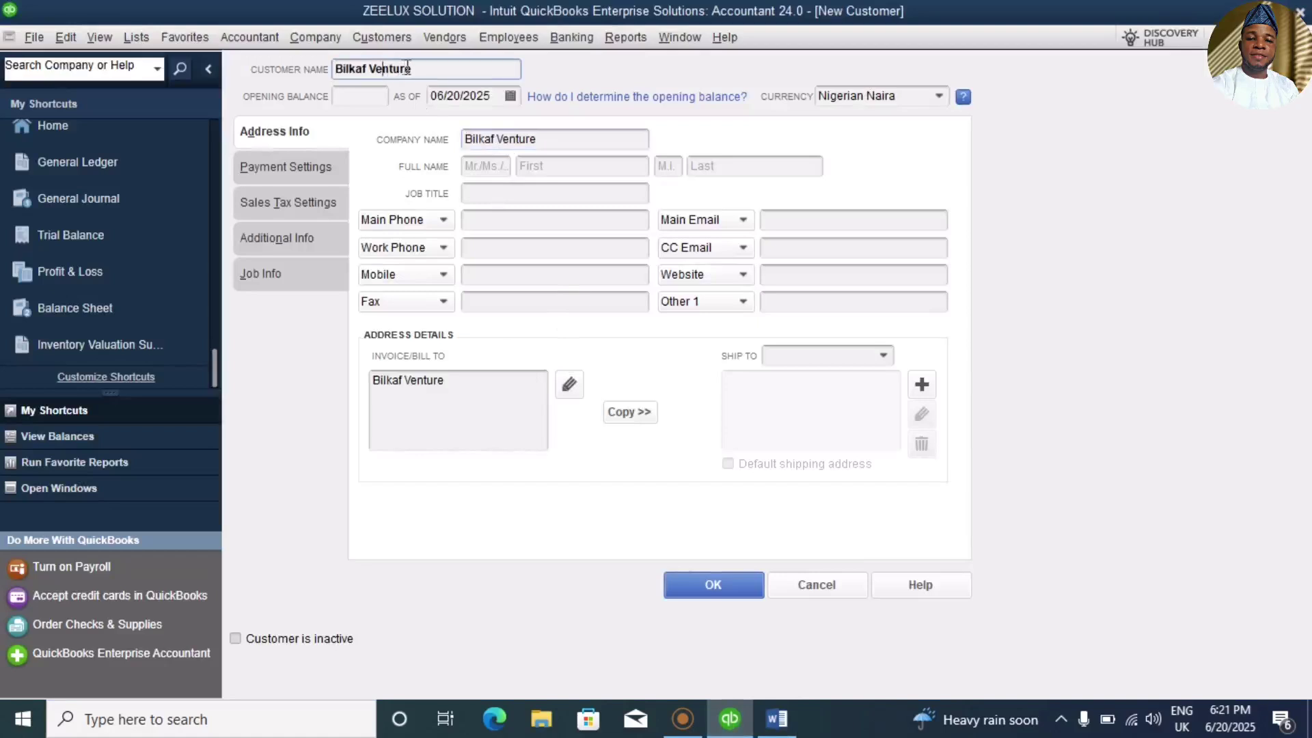
{"action": "key", "text": "BackSpace"}
{"action": "key", "text": "BackSpace"}
{"action": "key", "text": "BackSpace"}
{"action": "key", "text": "BackSpace"}
{"action": "key", "text": "BackSpace"}
{"action": "key", "text": "BackSpace"}
{"action": "key", "text": "BackSpace"}
{"action": "key", "text": "BackSpace"}
Step: Fill in the contact's first and last name on the customer form
{"action": "left_click", "coordinate": [551, 165]}
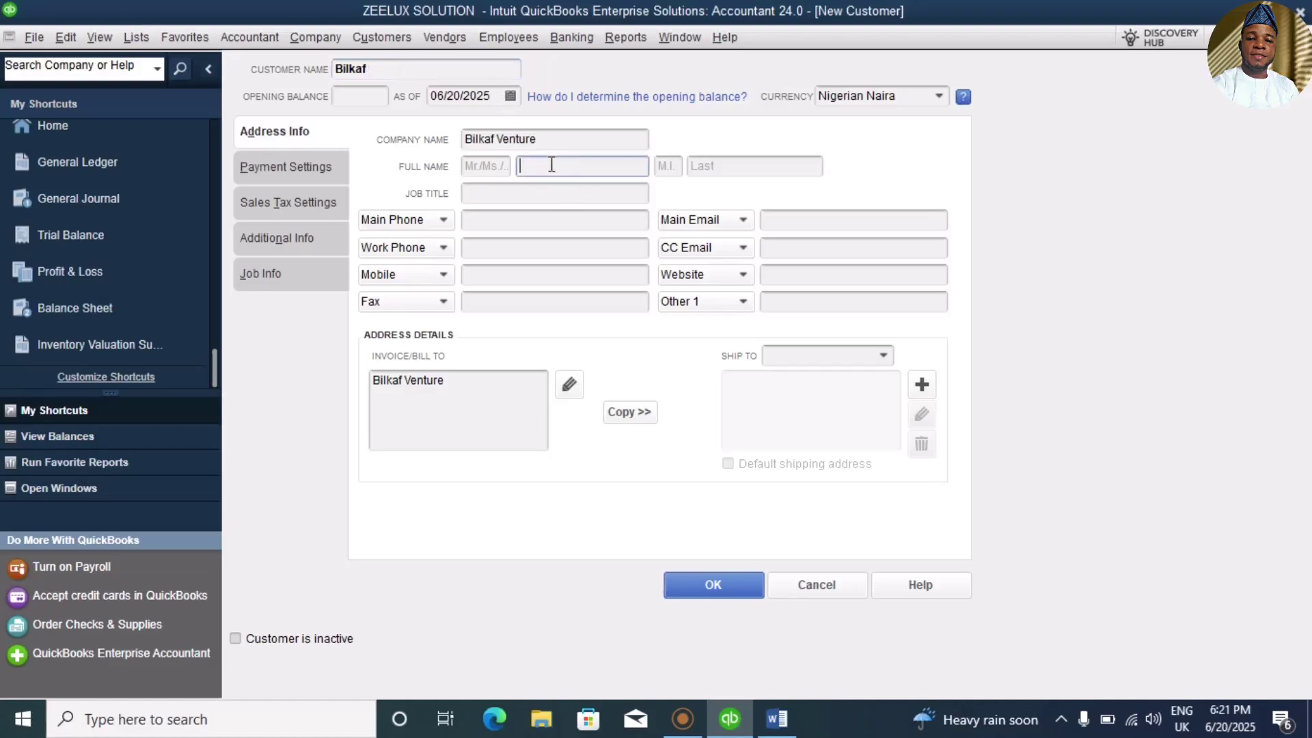
{"action": "type", "text": "s"}
{"action": "key", "text": "BackSpace"}
{"action": "left_click", "coordinate": [717, 168]}
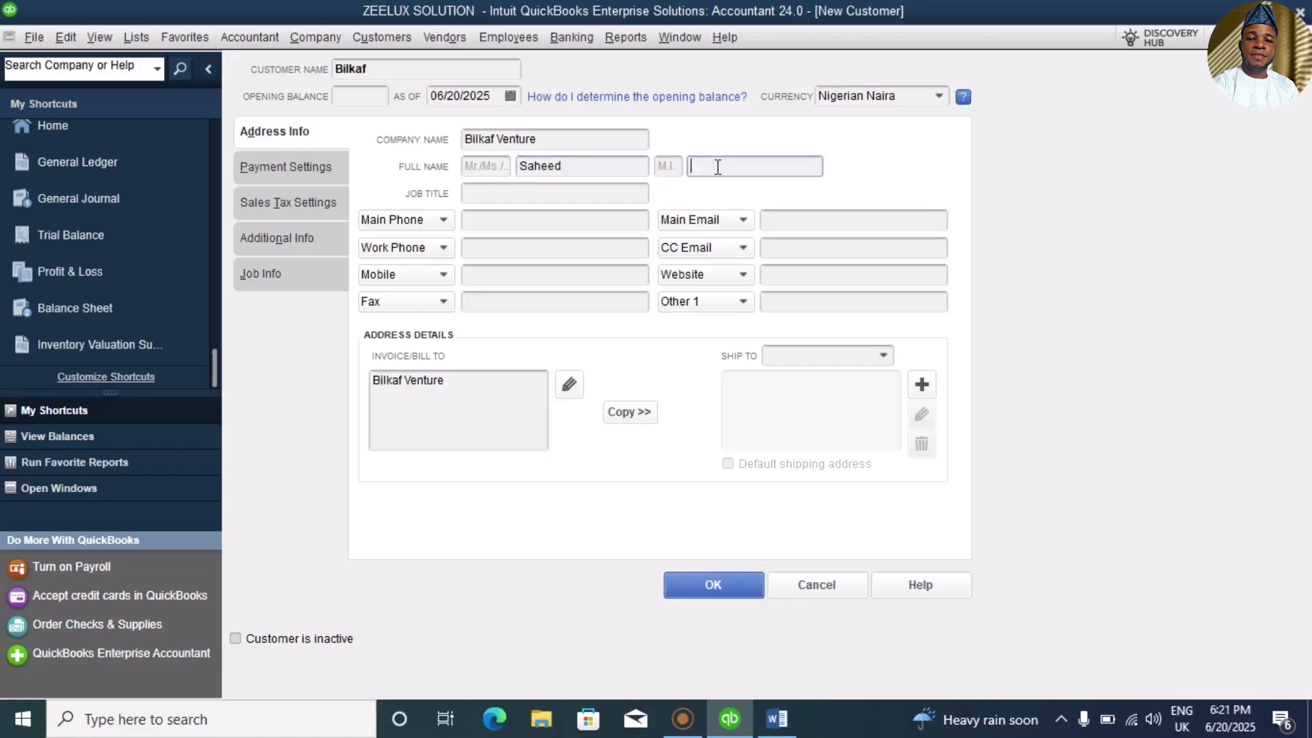
{"action": "left_click", "coordinate": [570, 385]}
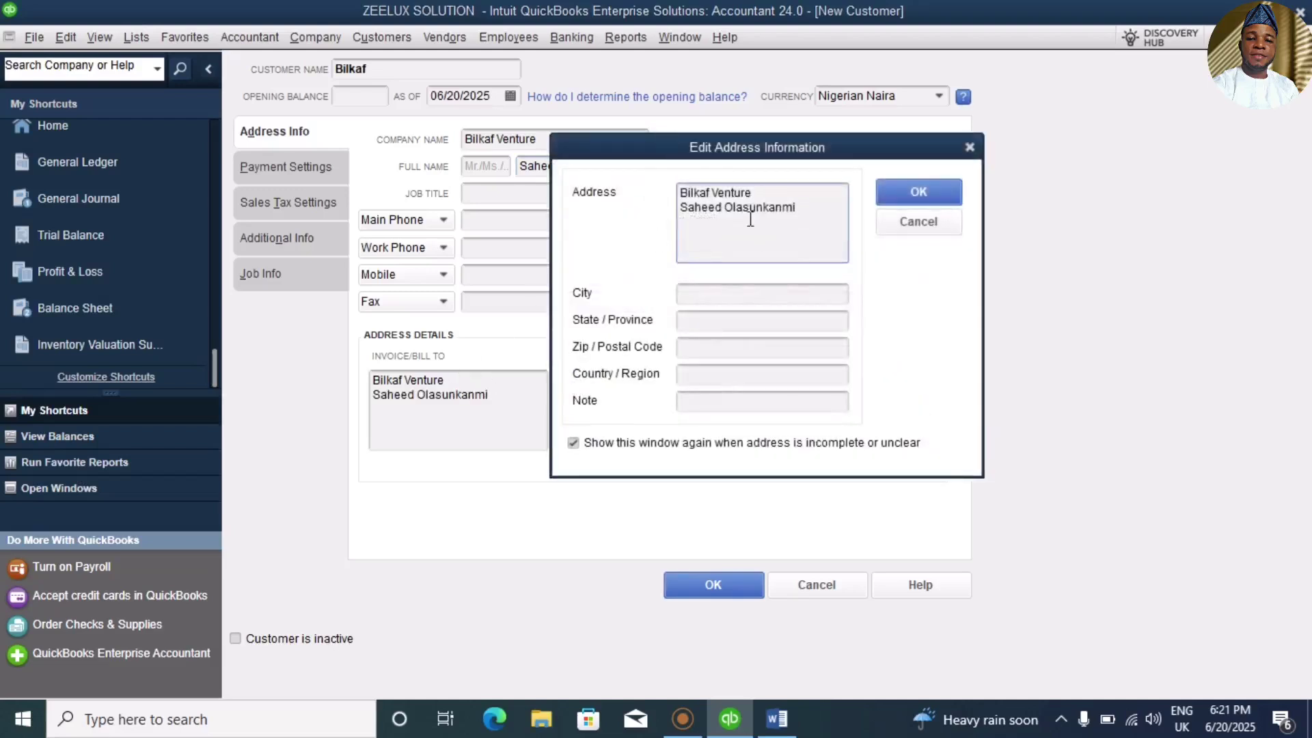
{"action": "key", "text": "BackSpace"}
{"action": "key", "text": "BackSpace"}
{"action": "key", "text": "BackSpace"}
{"action": "key", "text": "BackSpace"}
{"action": "key", "text": "BackSpace"}
{"action": "key", "text": "BackSpace"}
{"action": "key", "text": "BackSpace"}
{"action": "key", "text": "BackSpace"}
{"action": "key", "text": "BackSpace"}
{"action": "key", "text": "BackSpace"}
{"action": "key", "text": "BackSpace"}
{"action": "key", "text": "BackSpace"}
{"action": "key", "text": "BackSpace"}
{"action": "key", "text": "BackSpace"}
{"action": "key", "text": "BackSpace"}
{"action": "key", "text": "BackSpace"}
{"action": "key", "text": "BackSpace"}
{"action": "key", "text": "BackSpace"}
{"action": "key", "text": "BackSpace"}
{"action": "key", "text": "BackSpace"}
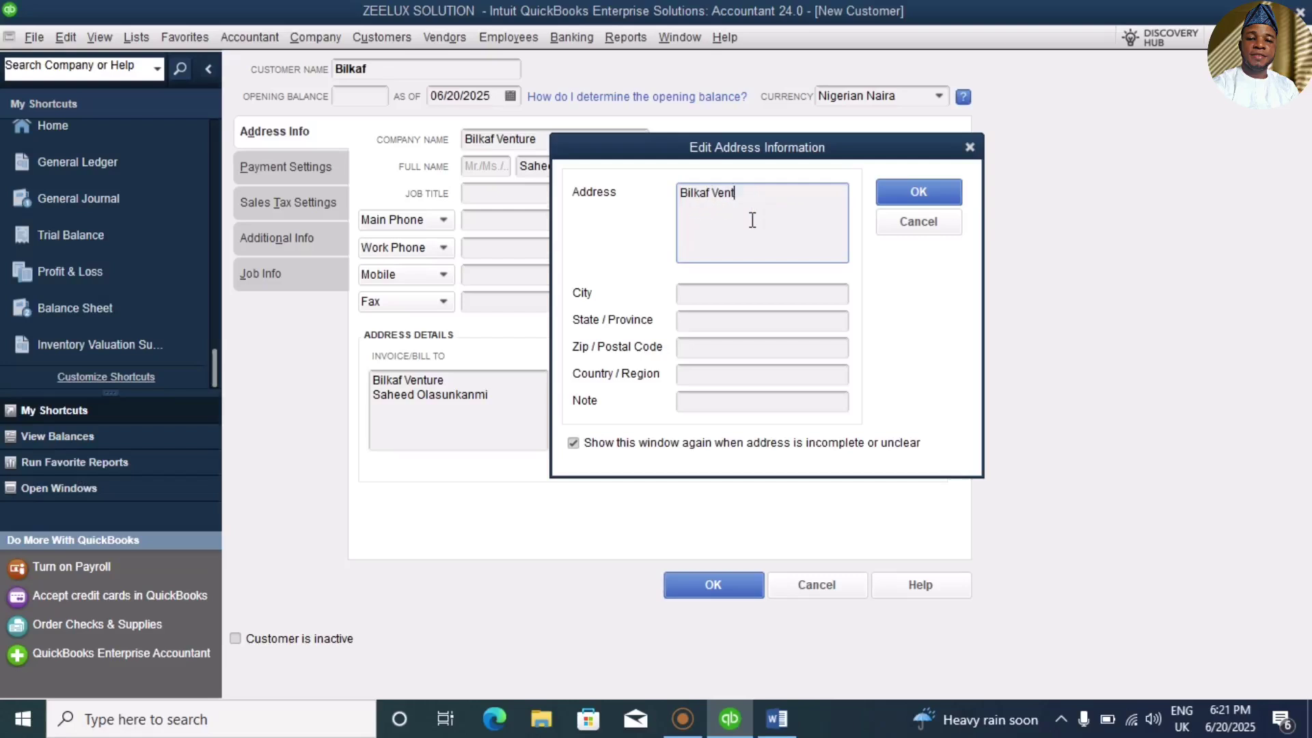
{"action": "type", "text": "No"}
{"action": "key", "text": "BackSpace"}
{"action": "key", "text": "BackSpace"}
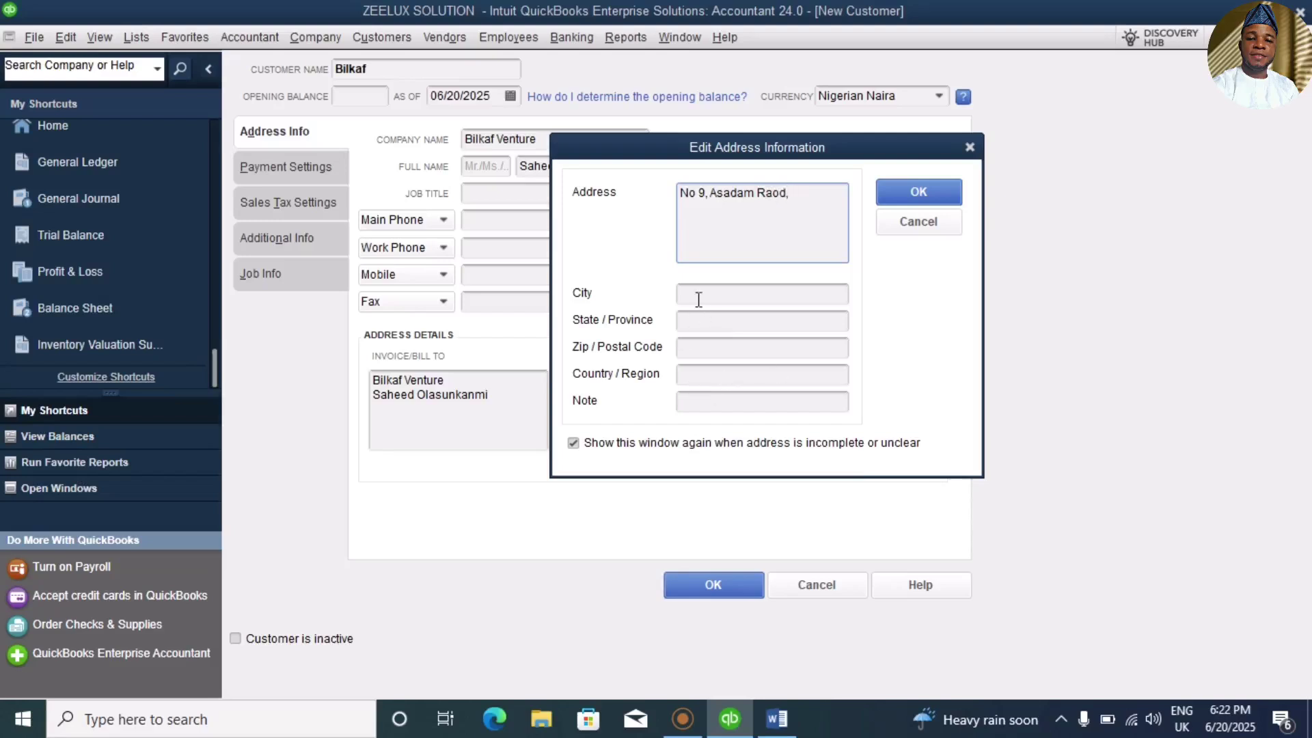
{"action": "left_click", "coordinate": [691, 294]}
{"action": "type", "text": "Ilorin"}
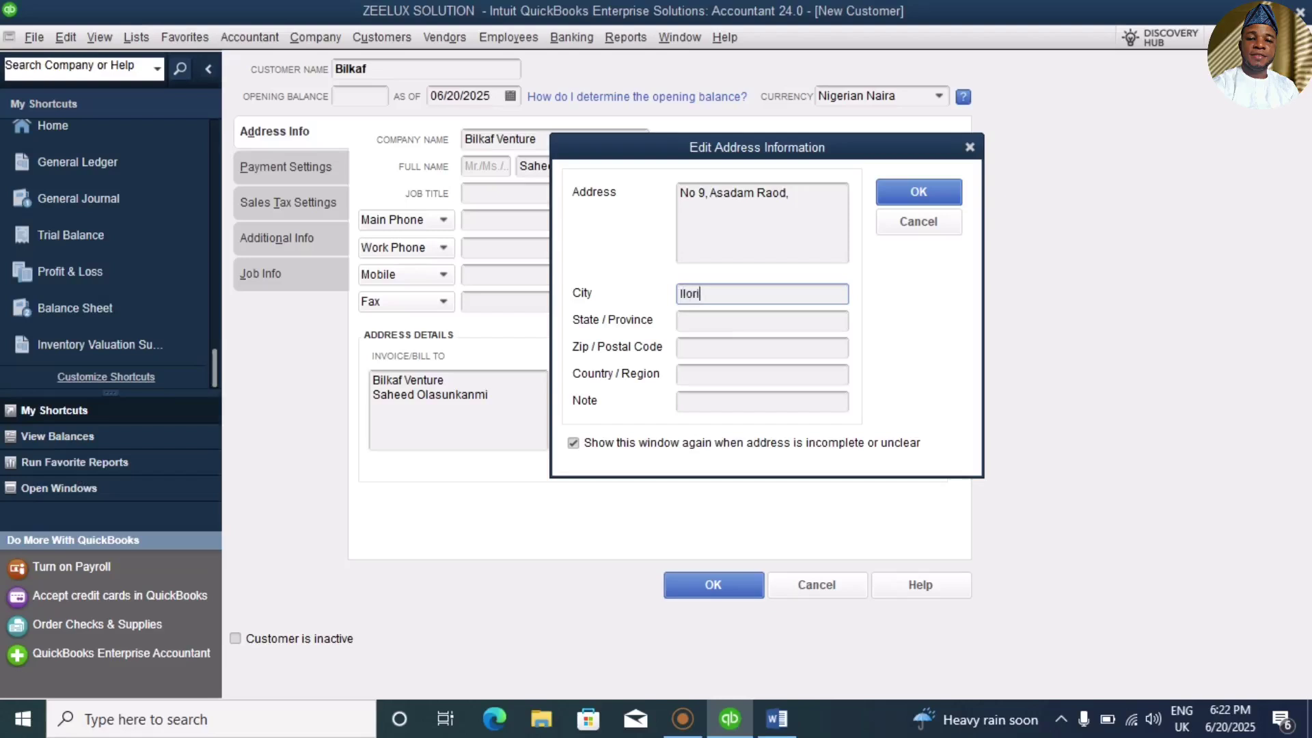
{"action": "left_click", "coordinate": [725, 316]}
{"action": "type", "text": "Kwara"}
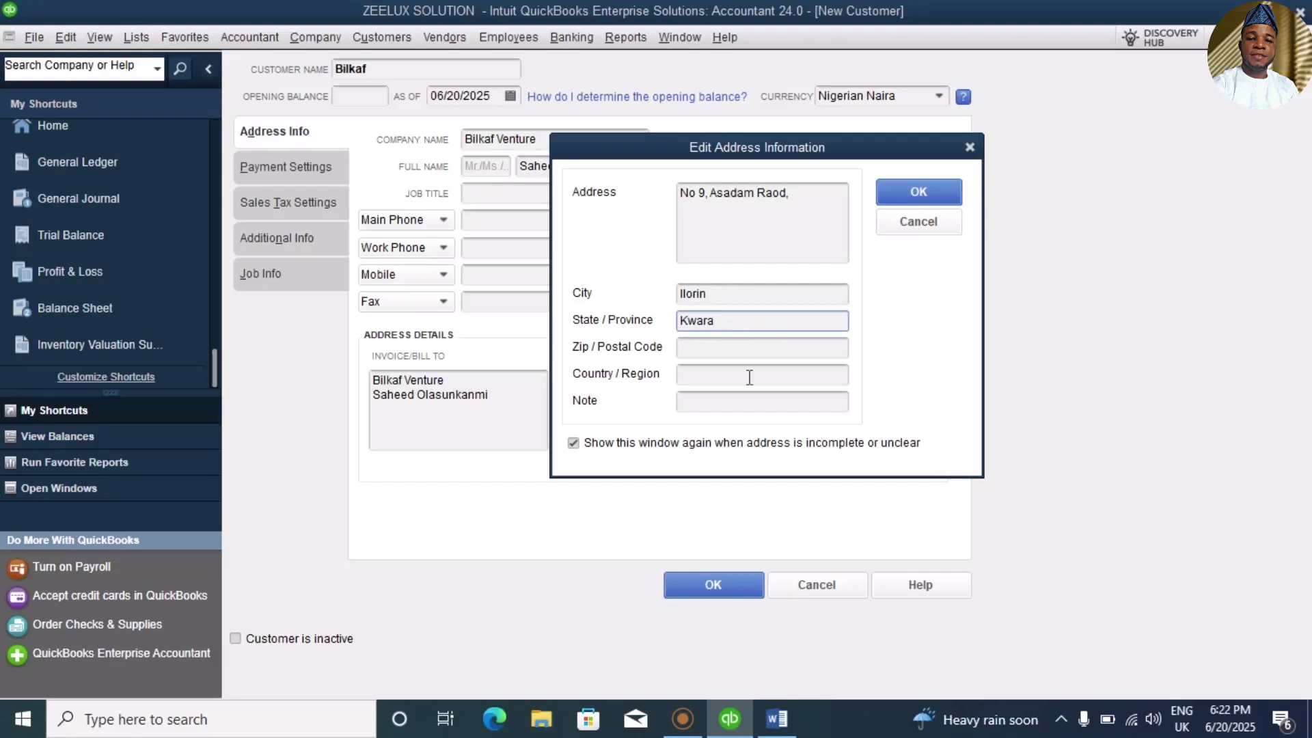
{"action": "left_click", "coordinate": [909, 194]}
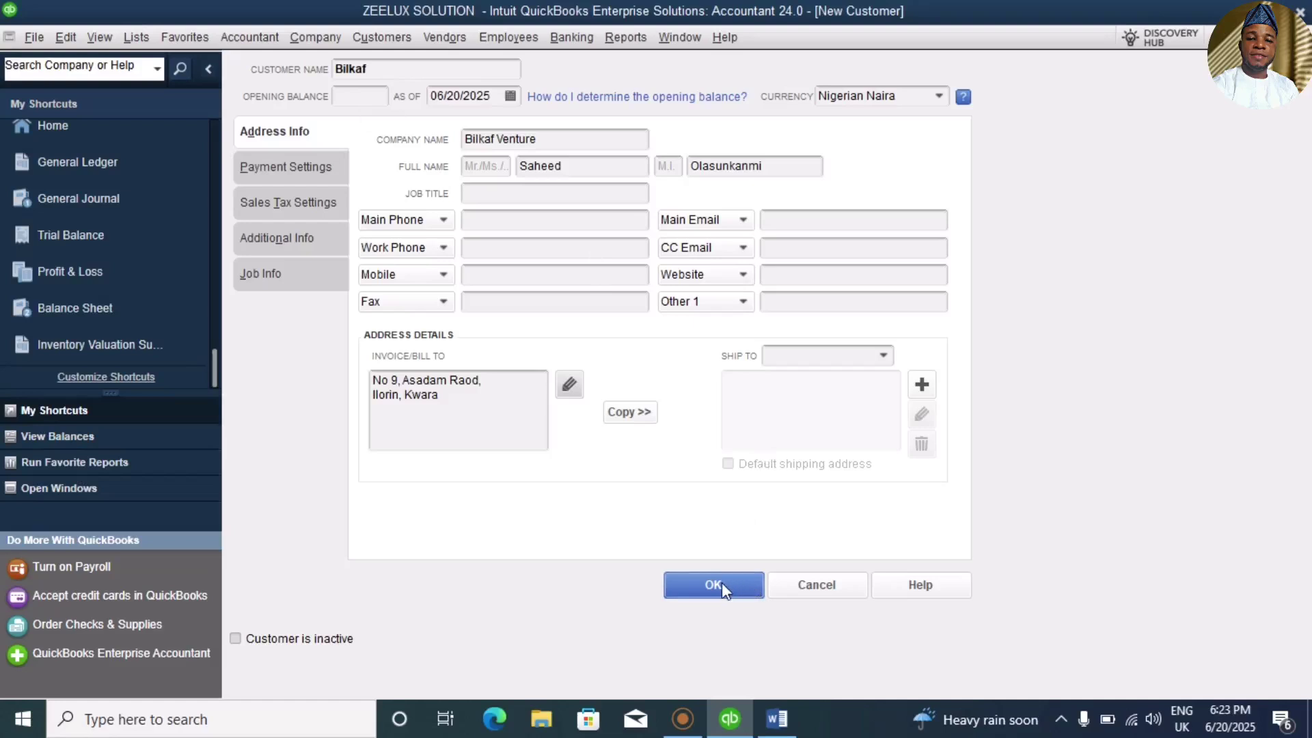
Step: Save customer Bilkaf and close the Customer Center back to the Home Page
{"action": "left_click", "coordinate": [721, 585]}
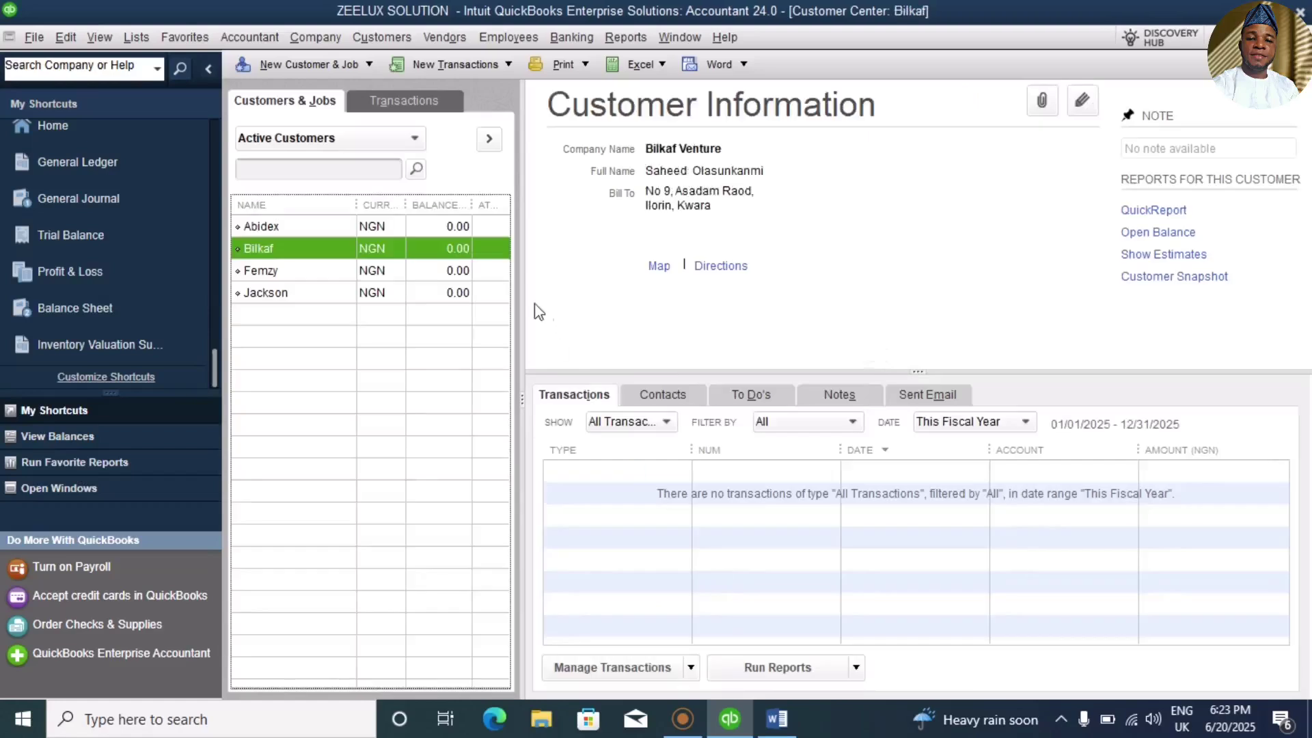
{"action": "left_click_drag", "start_coordinate": [355, 205], "coordinate": [405, 204]}
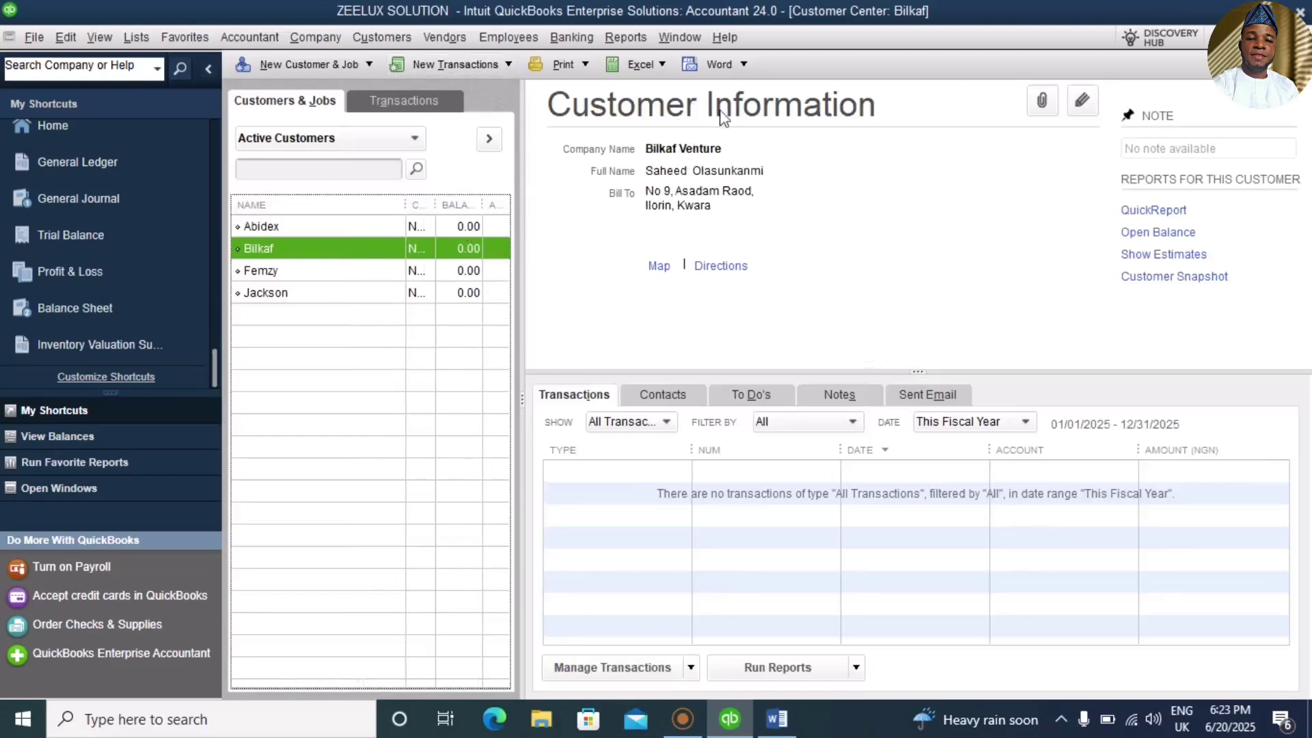
{"action": "key", "text": "Escape"}
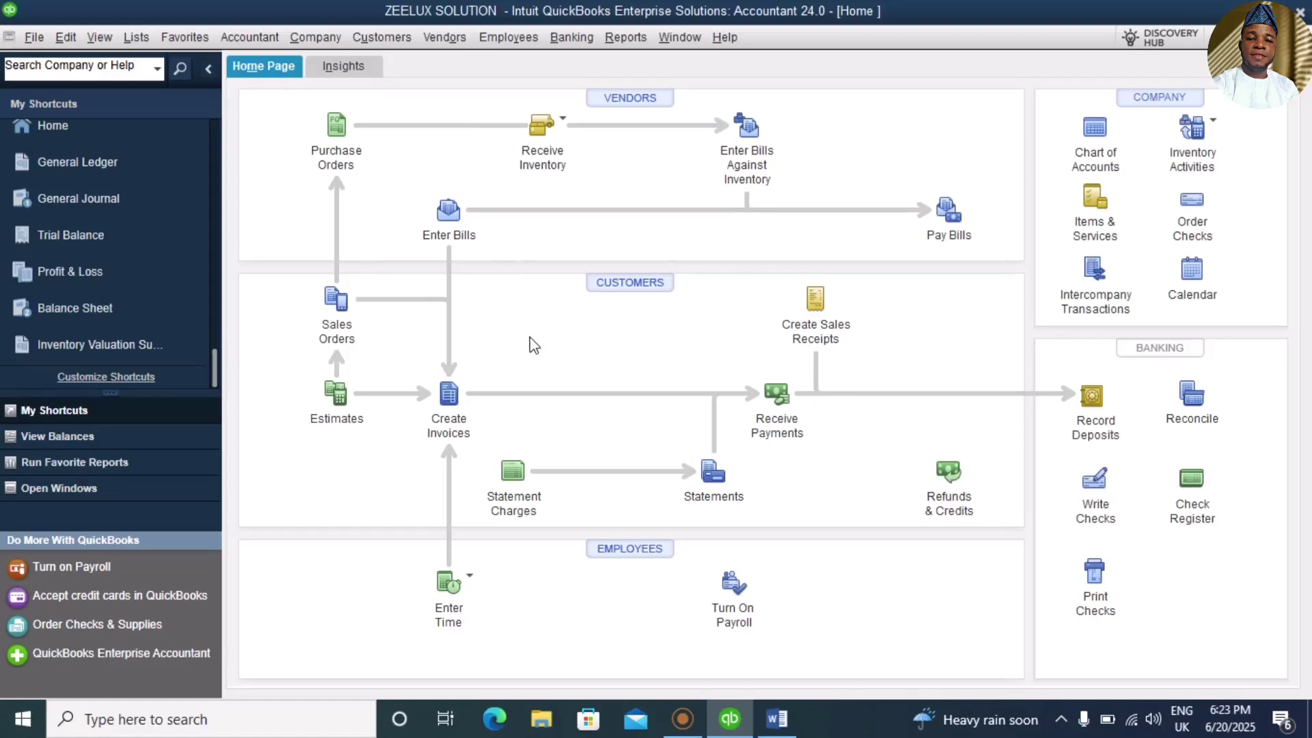
Step: Create a new invoice dated December 31, 2024
{"action": "left_click", "coordinate": [444, 405]}
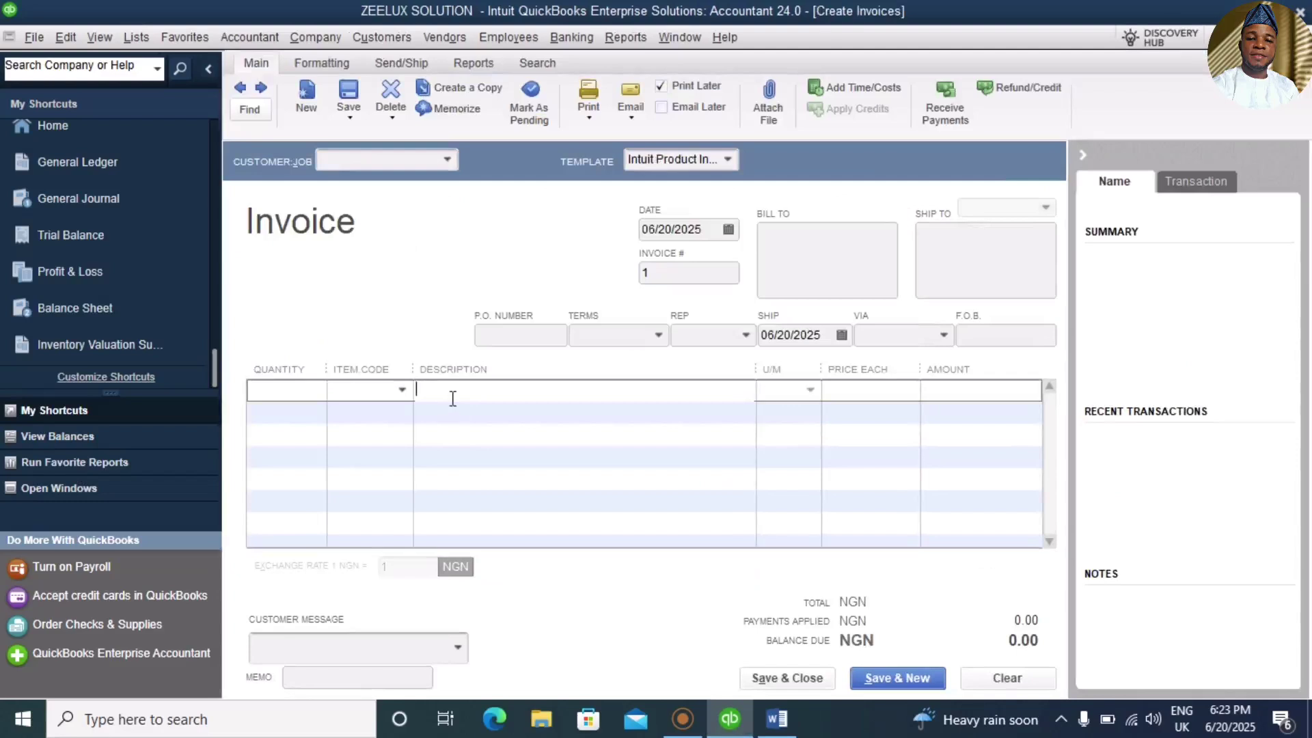
{"action": "left_click", "coordinate": [729, 231]}
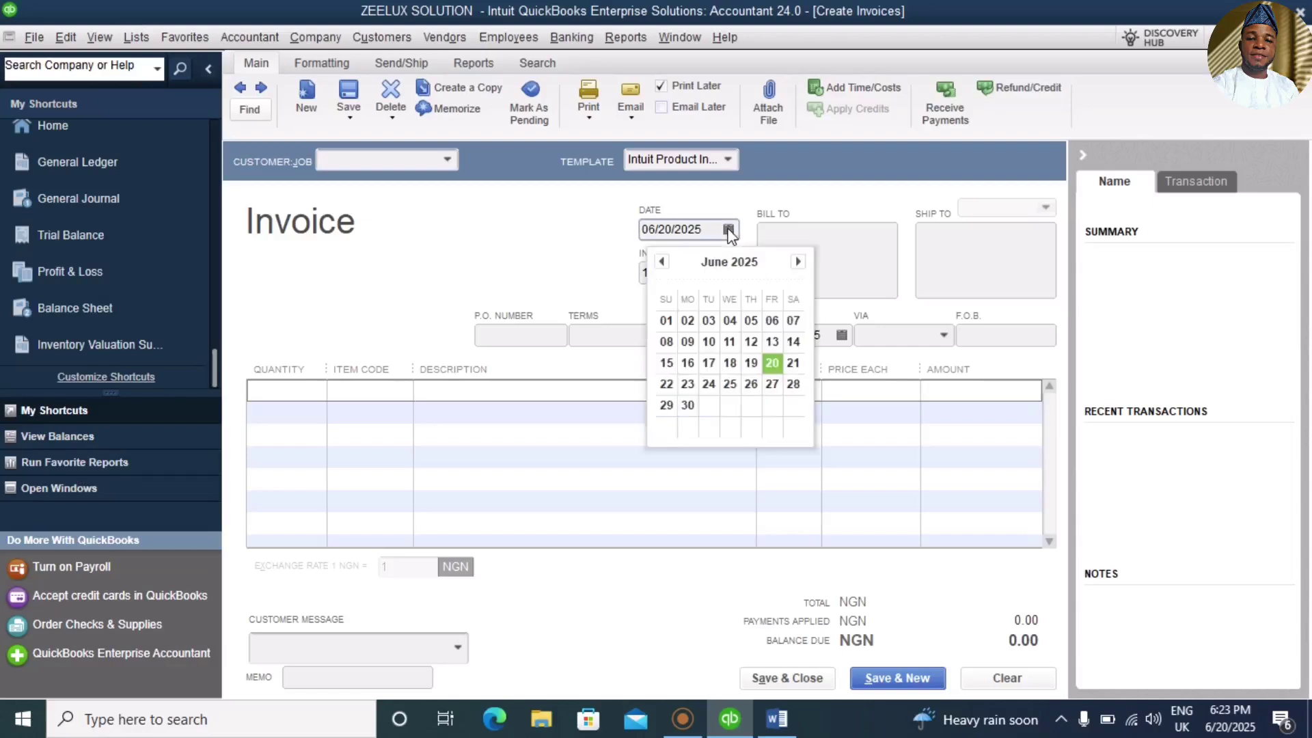
{"action": "left_click", "coordinate": [661, 261]}
{"action": "left_click", "coordinate": [662, 262]}
{"action": "left_click", "coordinate": [662, 262]}
{"action": "left_click", "coordinate": [662, 262]}
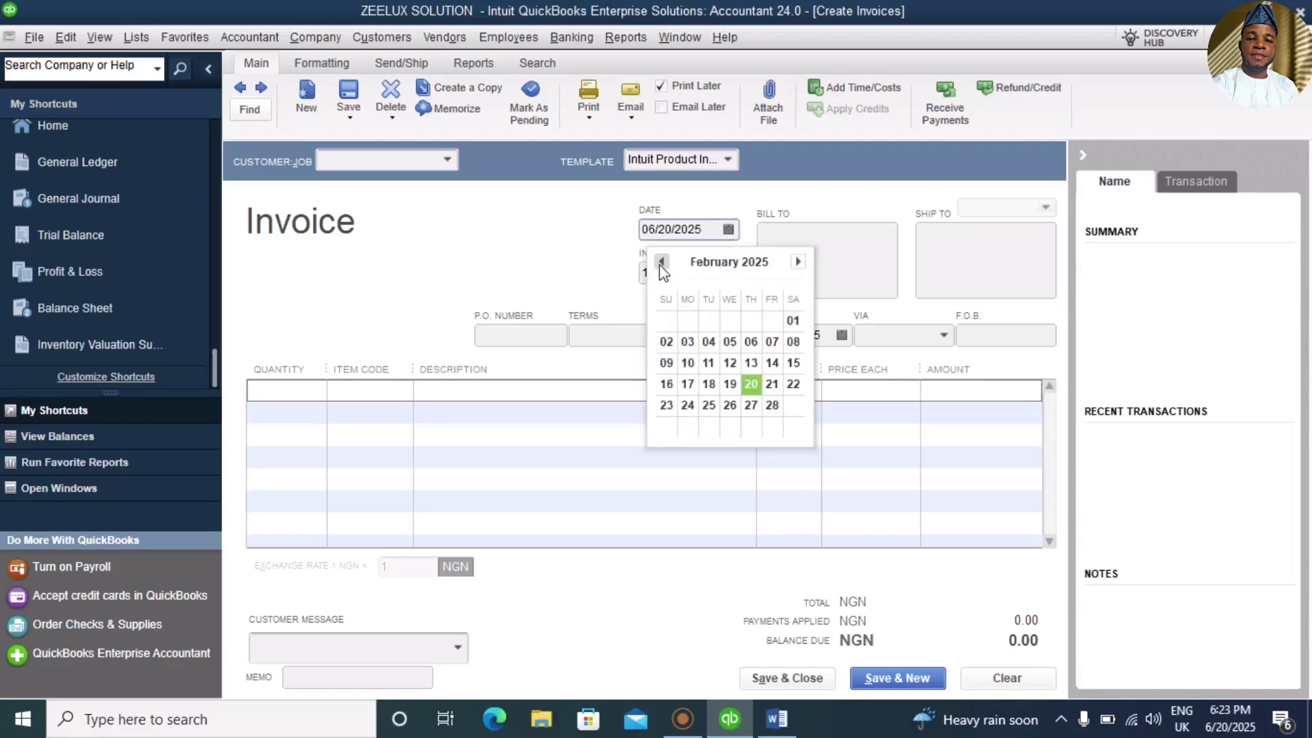
{"action": "left_click", "coordinate": [661, 261]}
{"action": "left_click", "coordinate": [662, 262]}
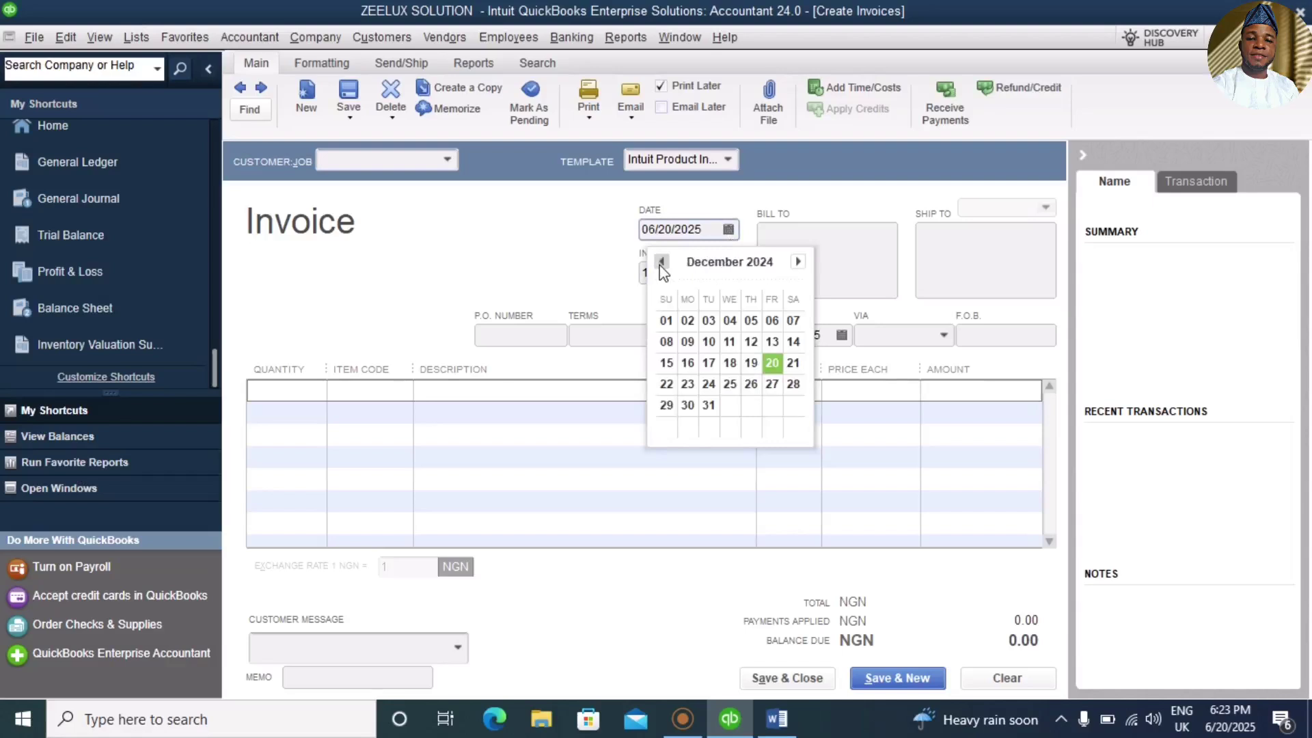
{"action": "left_click", "coordinate": [709, 405]}
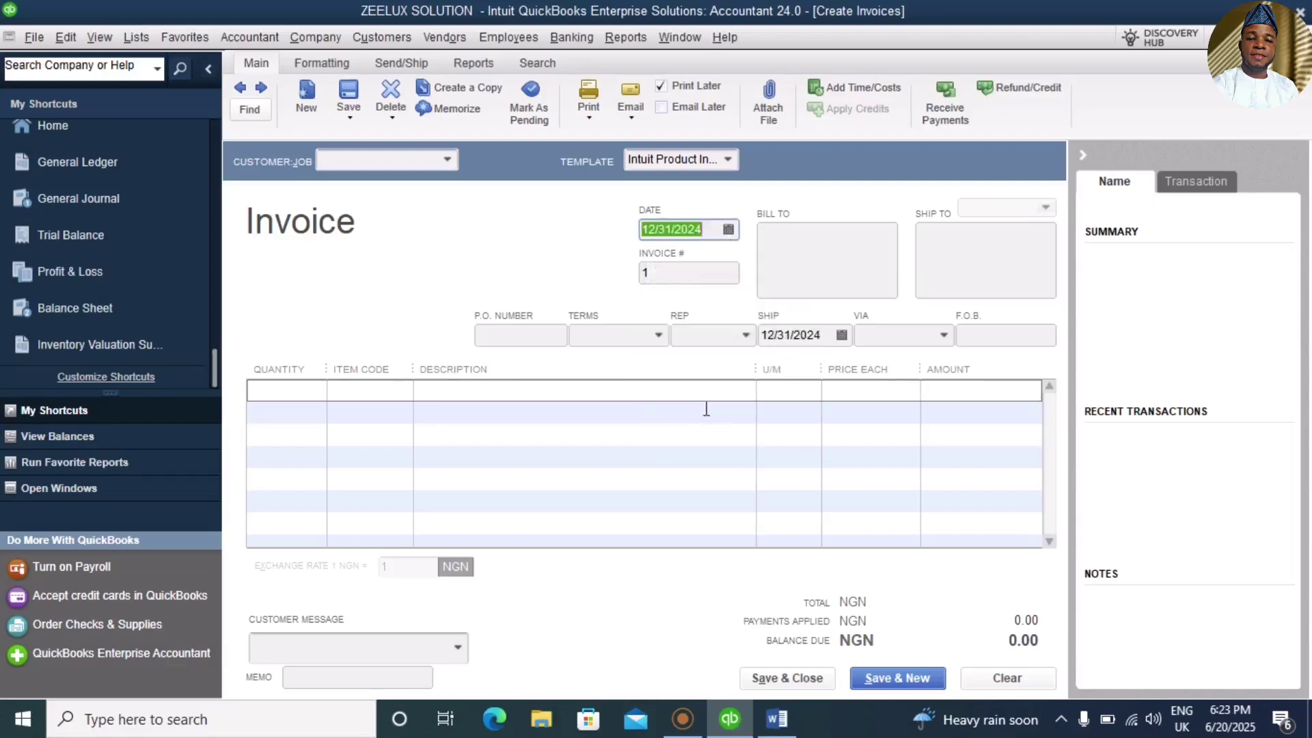
Step: Bill the invoice to customer Bilkaf, checking the sale details in the Word brief
{"action": "left_click", "coordinate": [446, 162]}
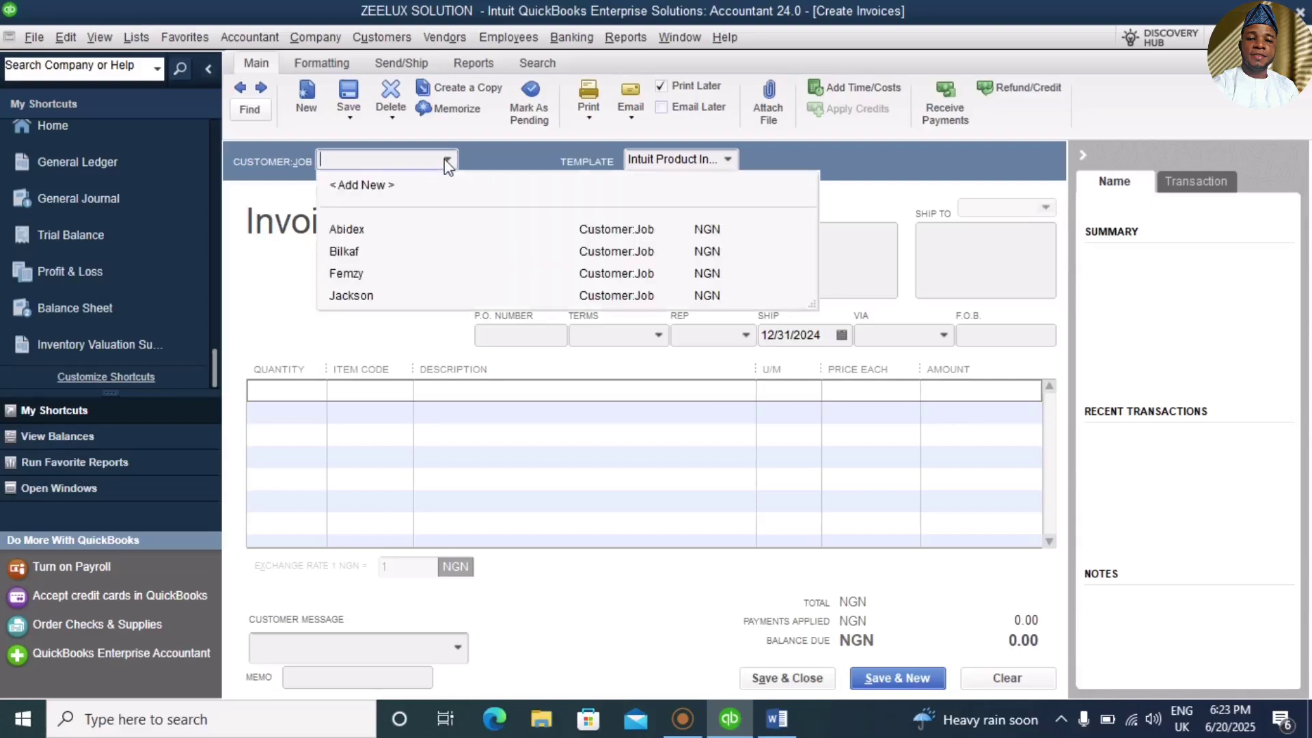
{"action": "left_click", "coordinate": [343, 251]}
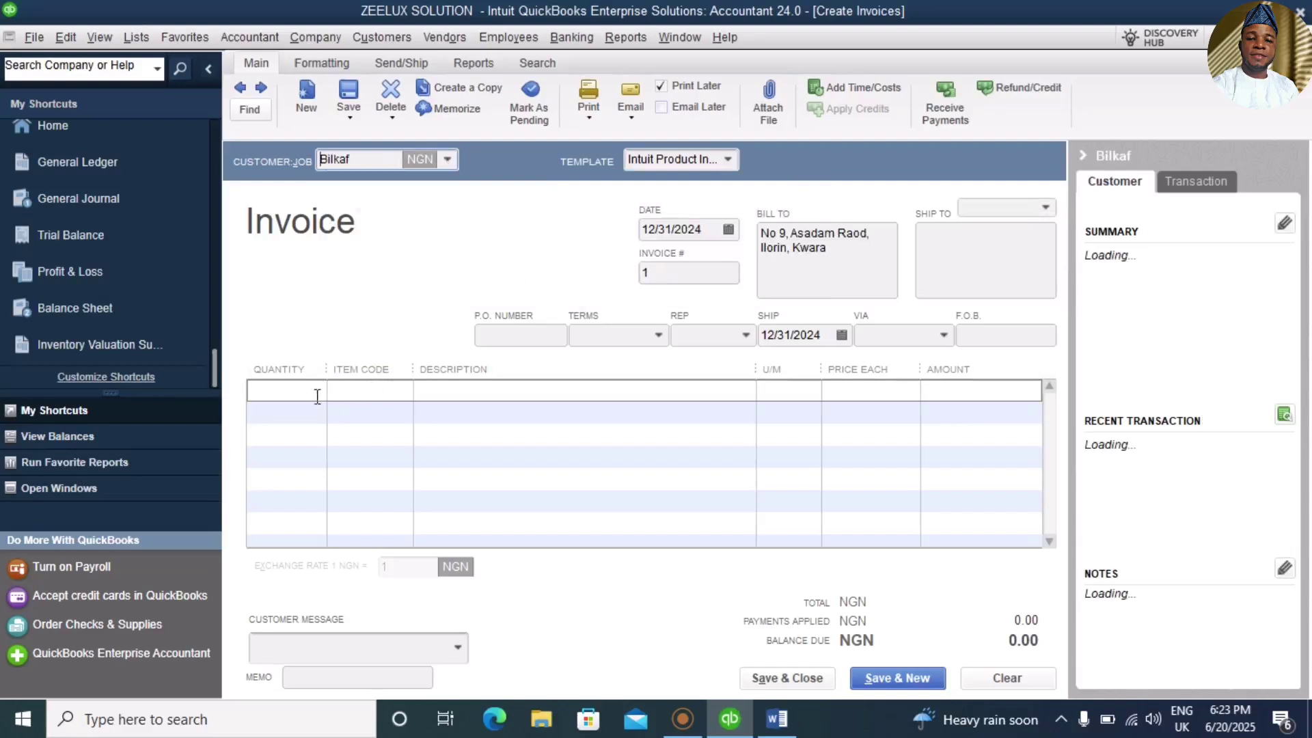
{"action": "left_click", "coordinate": [775, 720]}
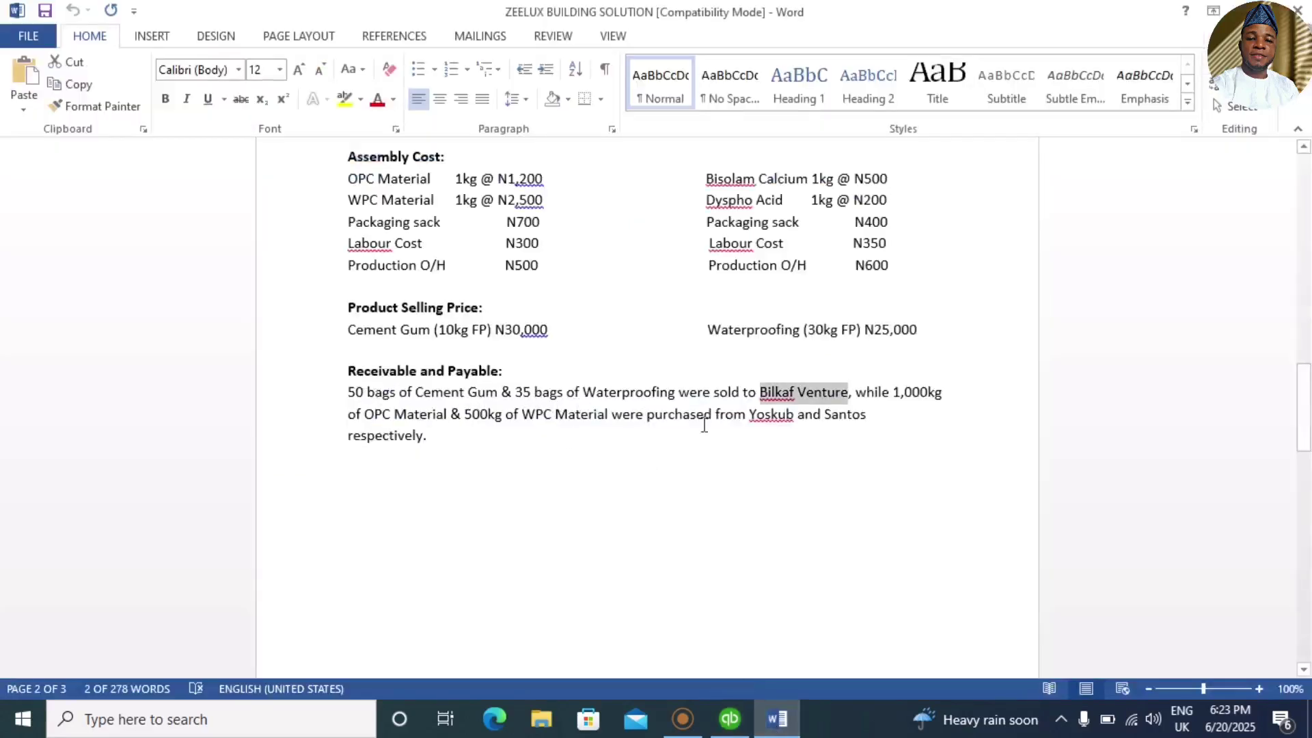
{"action": "left_click", "coordinate": [730, 724]}
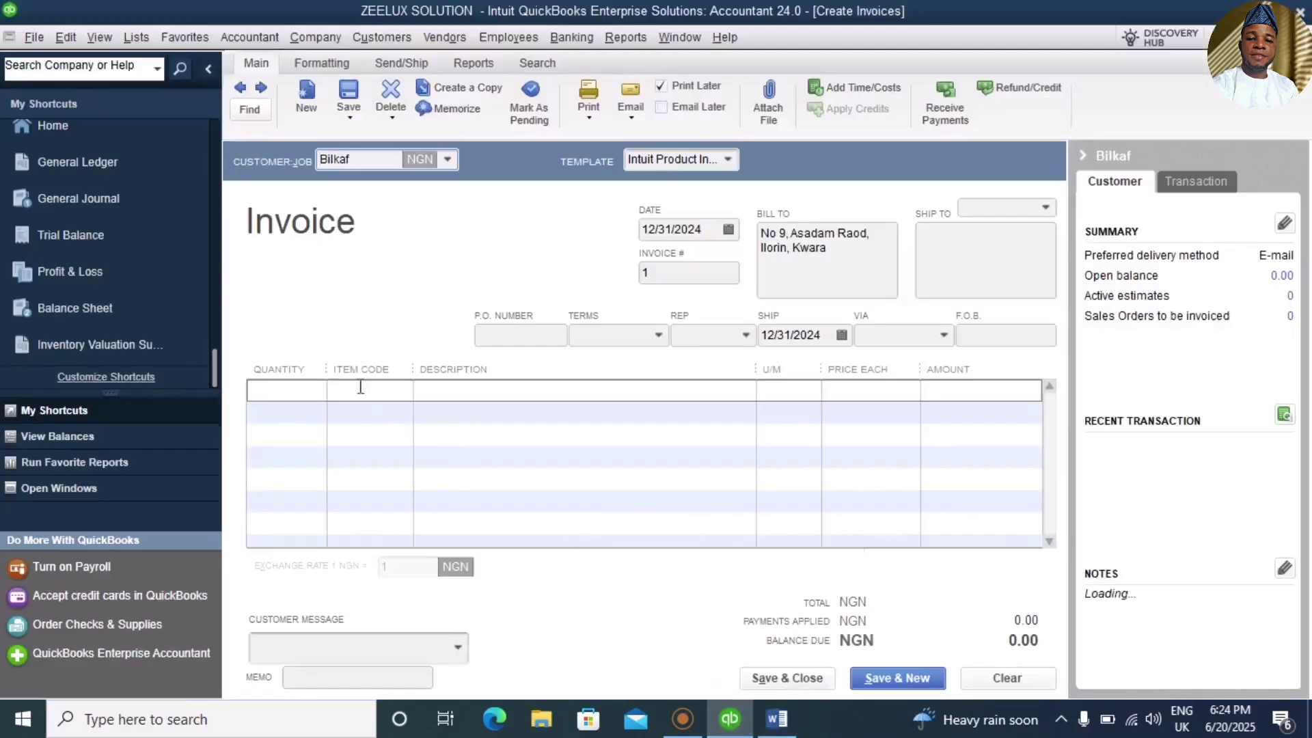
Step: Put Cement Gum (10kg) at 30,000.00 on the first invoice line
{"action": "left_click", "coordinate": [317, 391]}
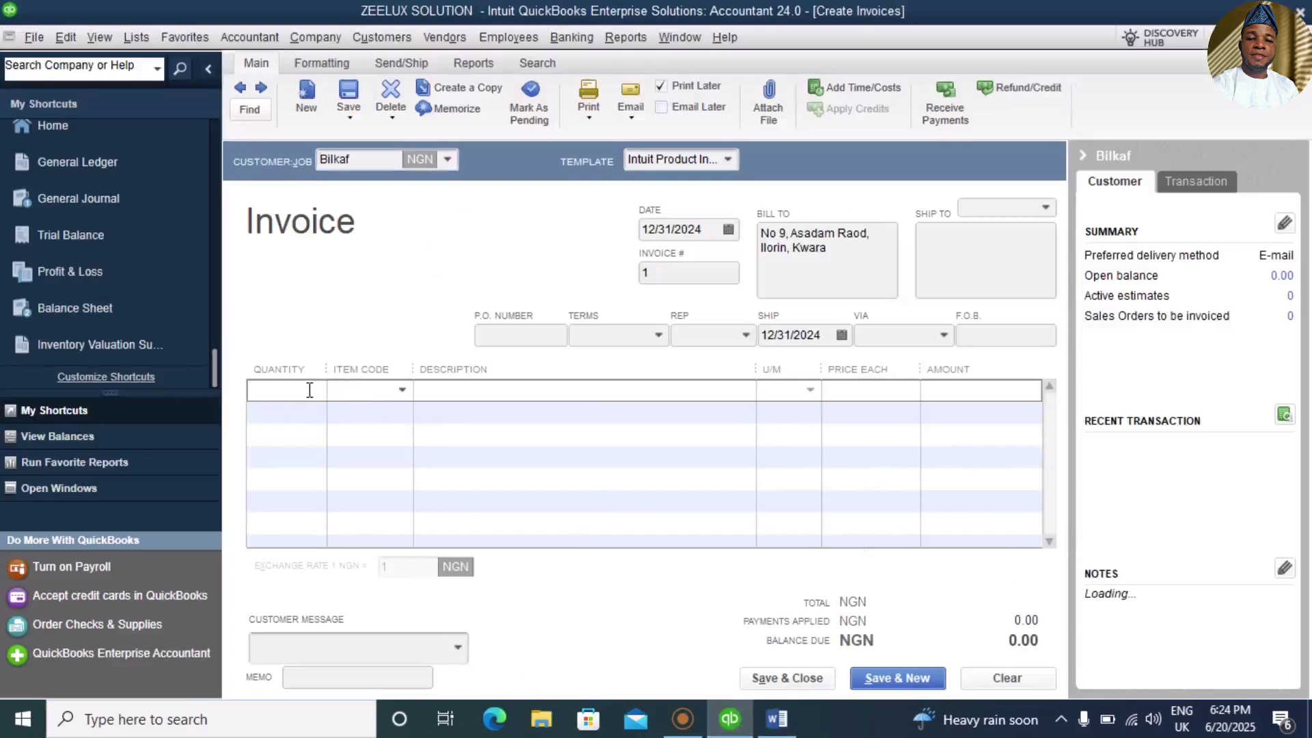
{"action": "left_click", "coordinate": [401, 391]}
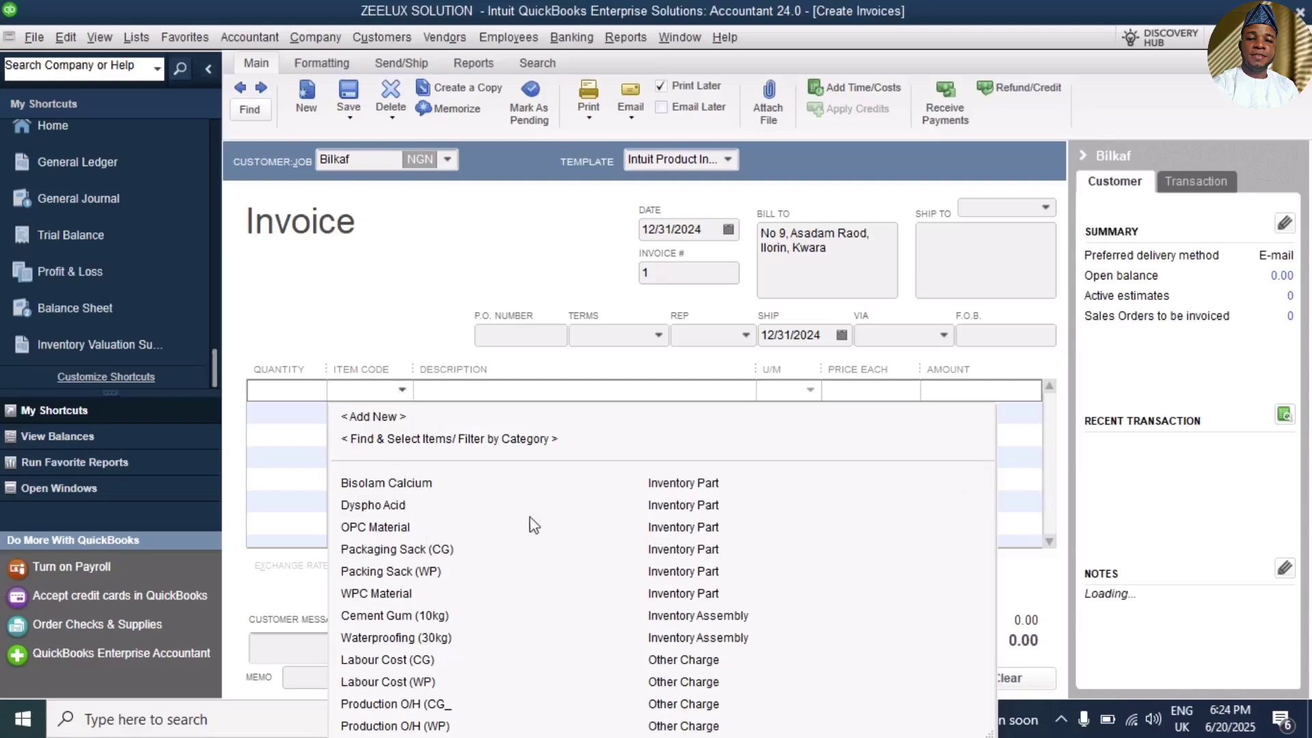
{"action": "left_click", "coordinate": [435, 485]}
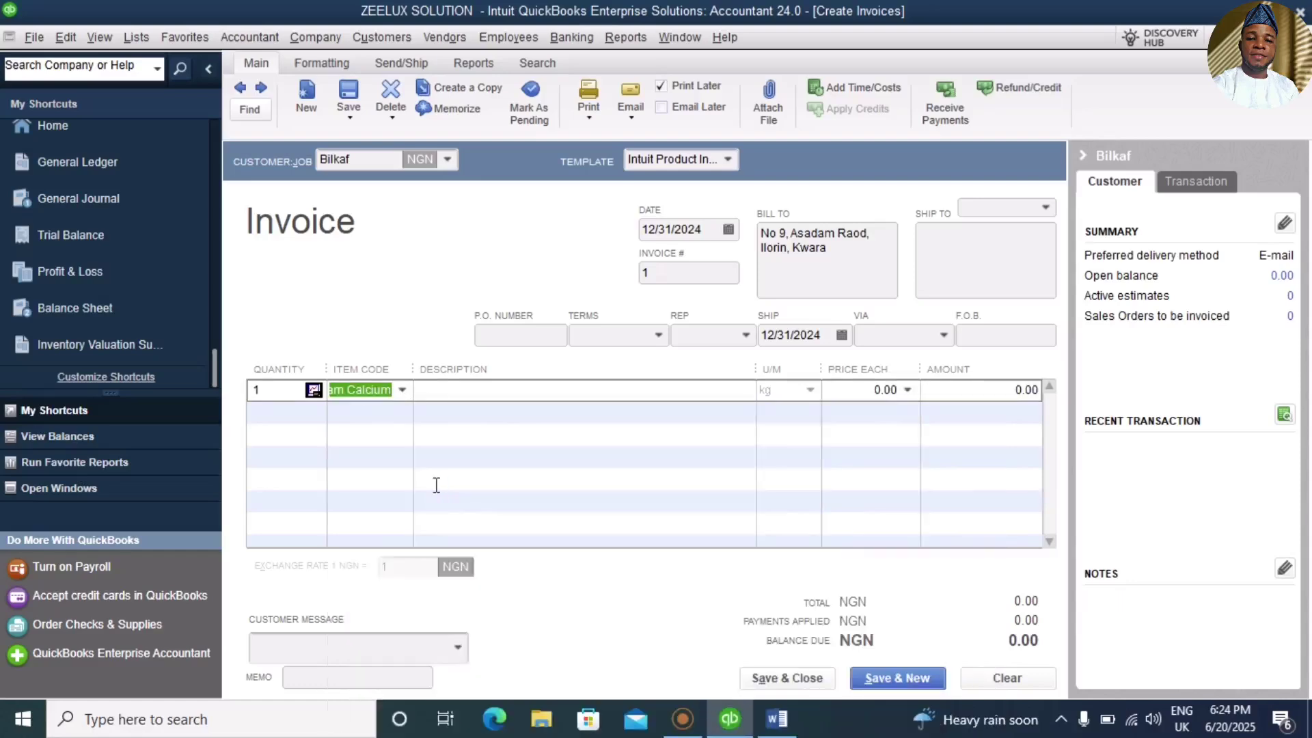
{"action": "left_click", "coordinate": [402, 394]}
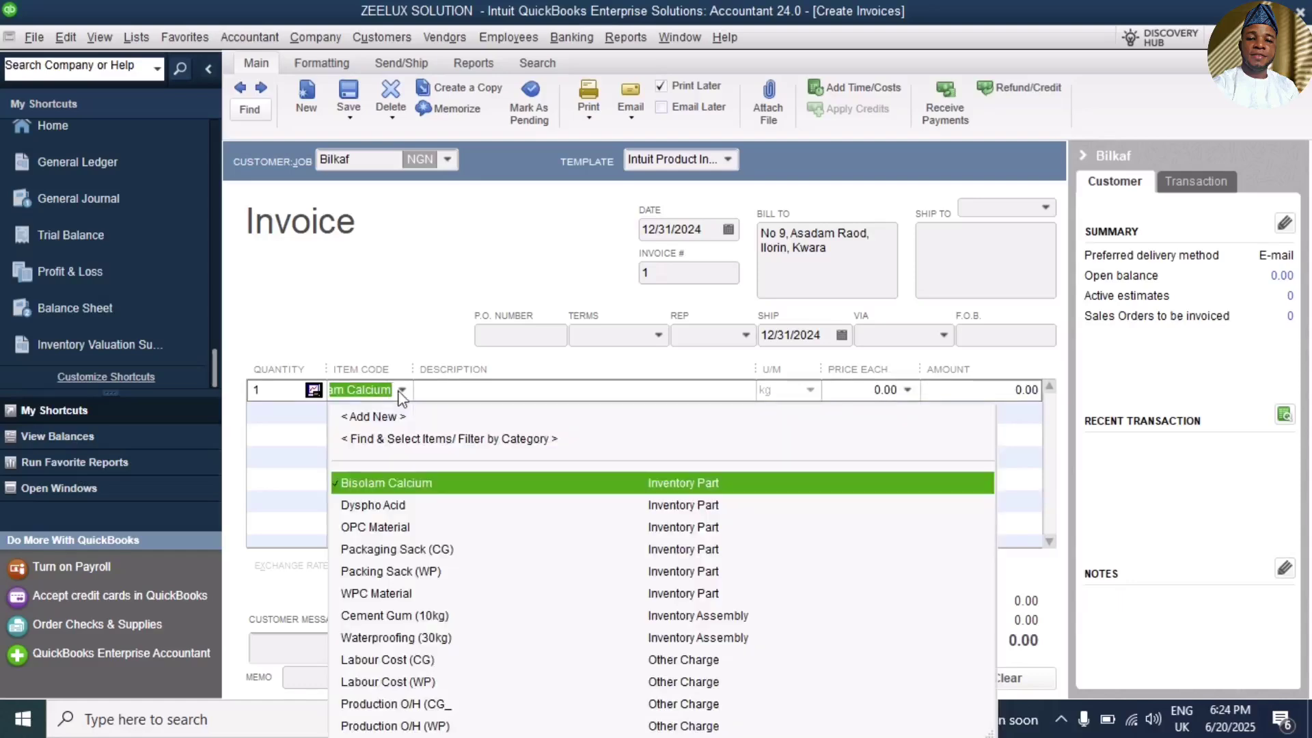
{"action": "key", "text": "Down"}
{"action": "key", "text": "Down"}
{"action": "key", "text": "Down"}
{"action": "key", "text": "Down"}
{"action": "key", "text": "Down"}
{"action": "key", "text": "Down"}
{"action": "key", "text": "Down"}
{"action": "key", "text": "Down"}
{"action": "key", "text": "Down"}
{"action": "key", "text": "Down"}
{"action": "key", "text": "Down"}
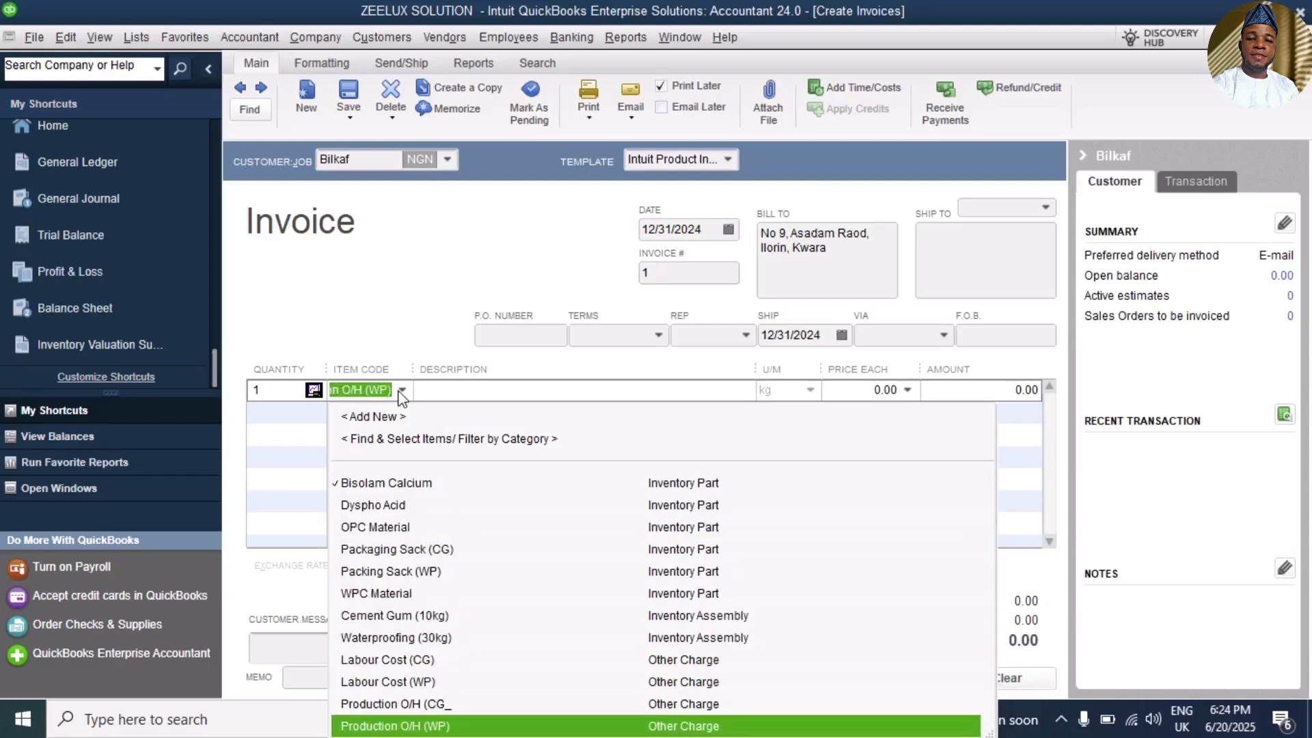
{"action": "key", "text": "Up"}
{"action": "key", "text": "Up"}
{"action": "key", "text": "Up"}
{"action": "key", "text": "Up"}
{"action": "key", "text": "Up"}
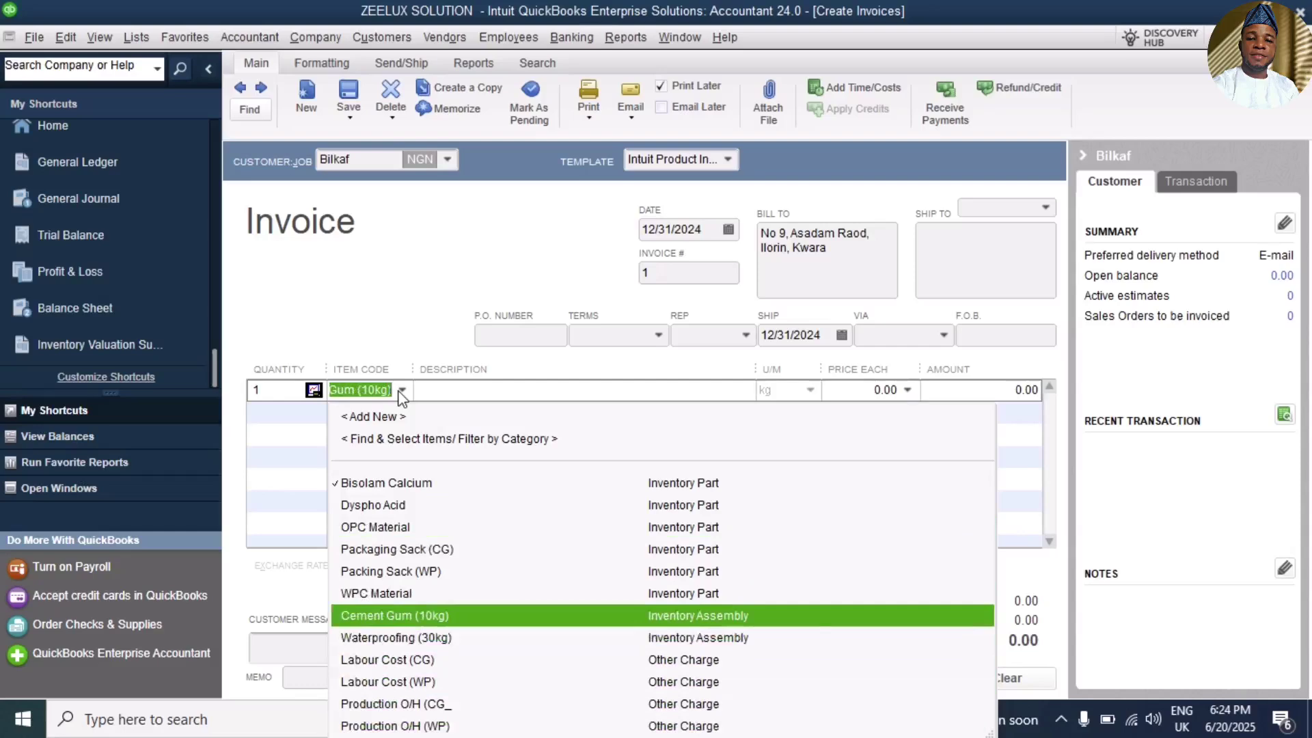
{"action": "key", "text": "Return"}
{"action": "left_click", "coordinate": [401, 421]}
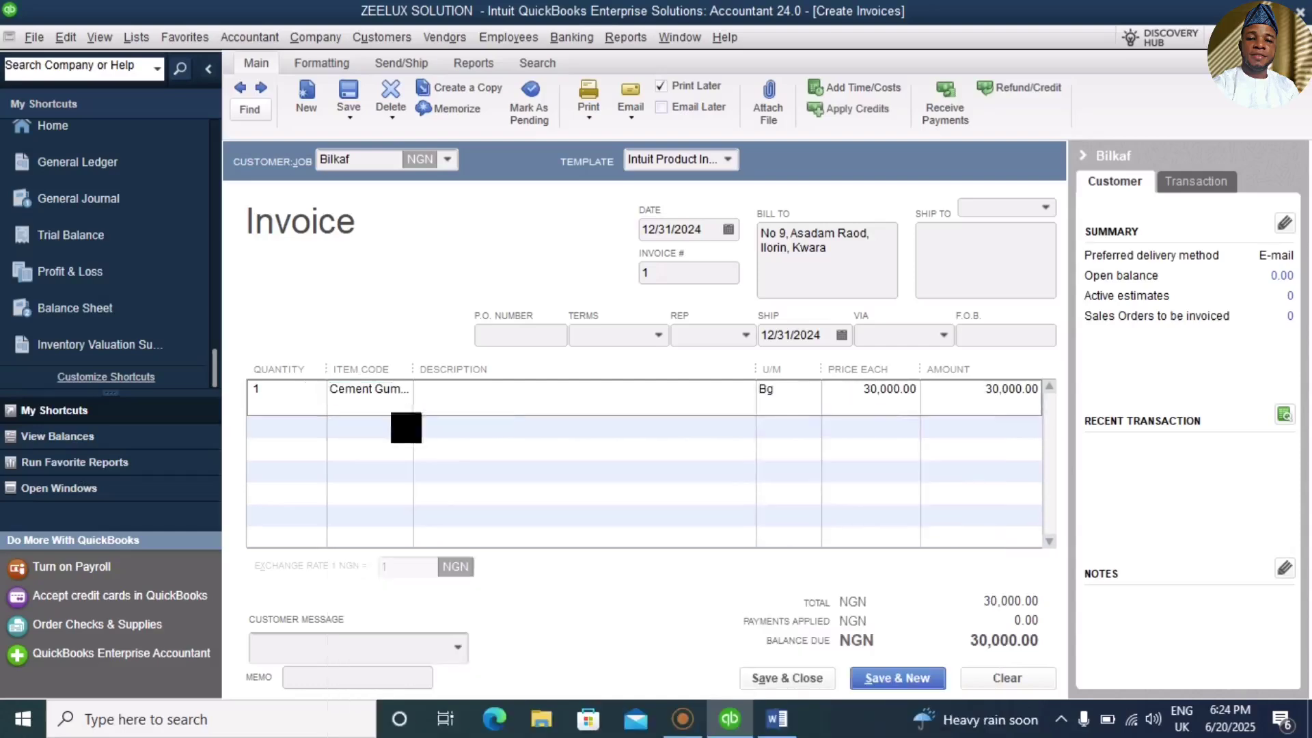
Step: Add Waterproofing (30kg) at 25,000.00 as the second invoice line
{"action": "left_click", "coordinate": [405, 425]}
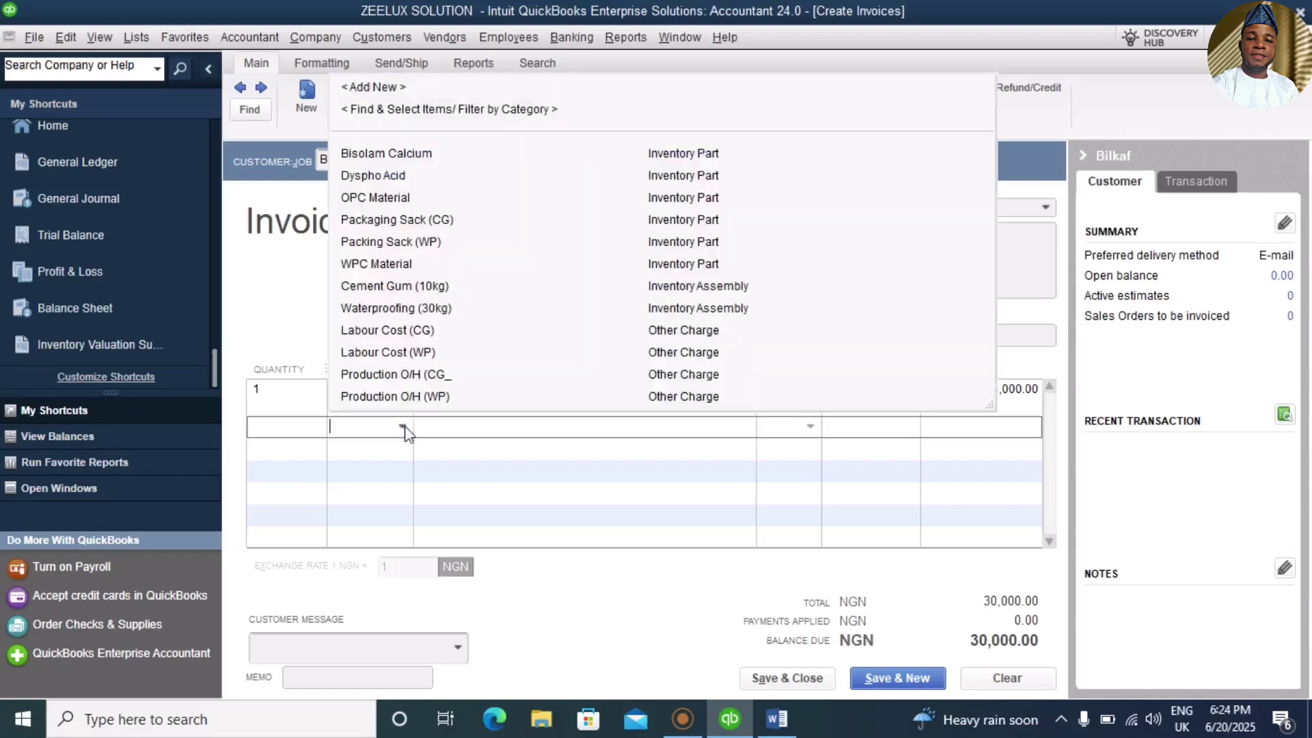
{"action": "key", "text": "Down"}
{"action": "key", "text": "Down"}
{"action": "key", "text": "Down"}
{"action": "key", "text": "Down"}
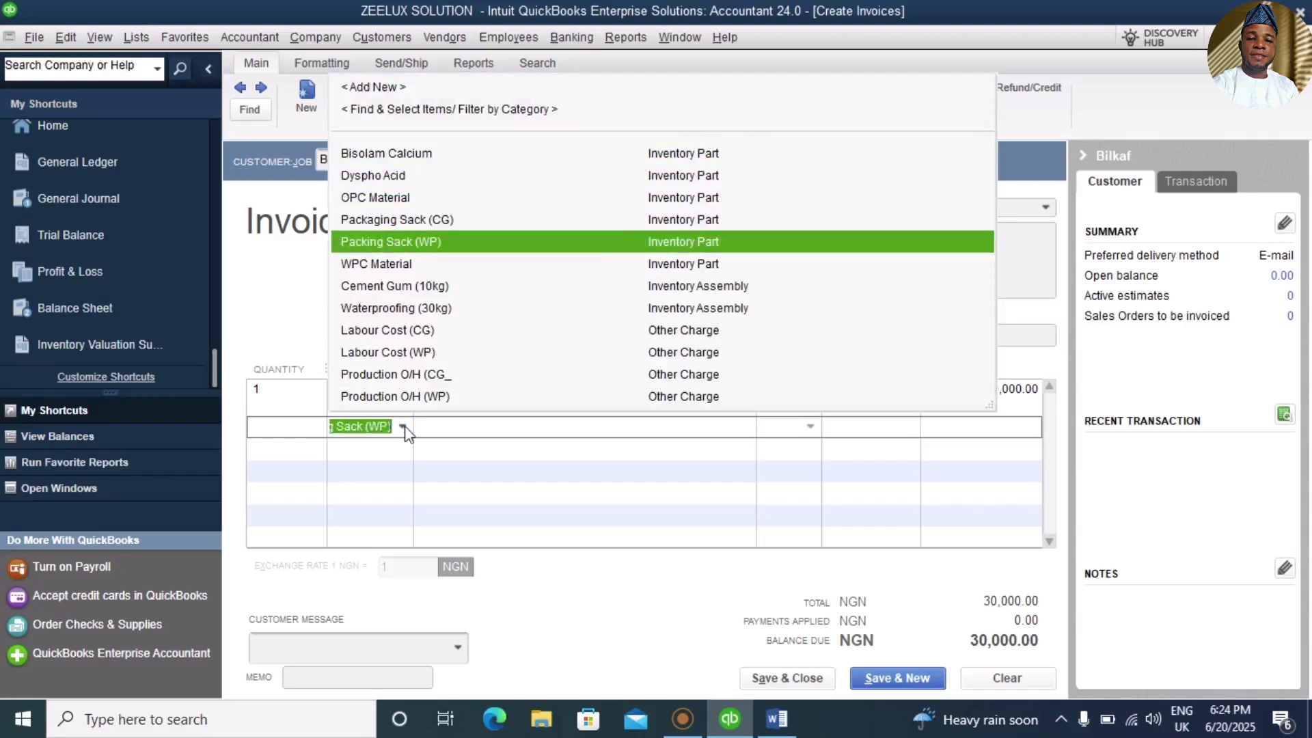
{"action": "key", "text": "Down"}
{"action": "key", "text": "Down"}
{"action": "key", "text": "Down"}
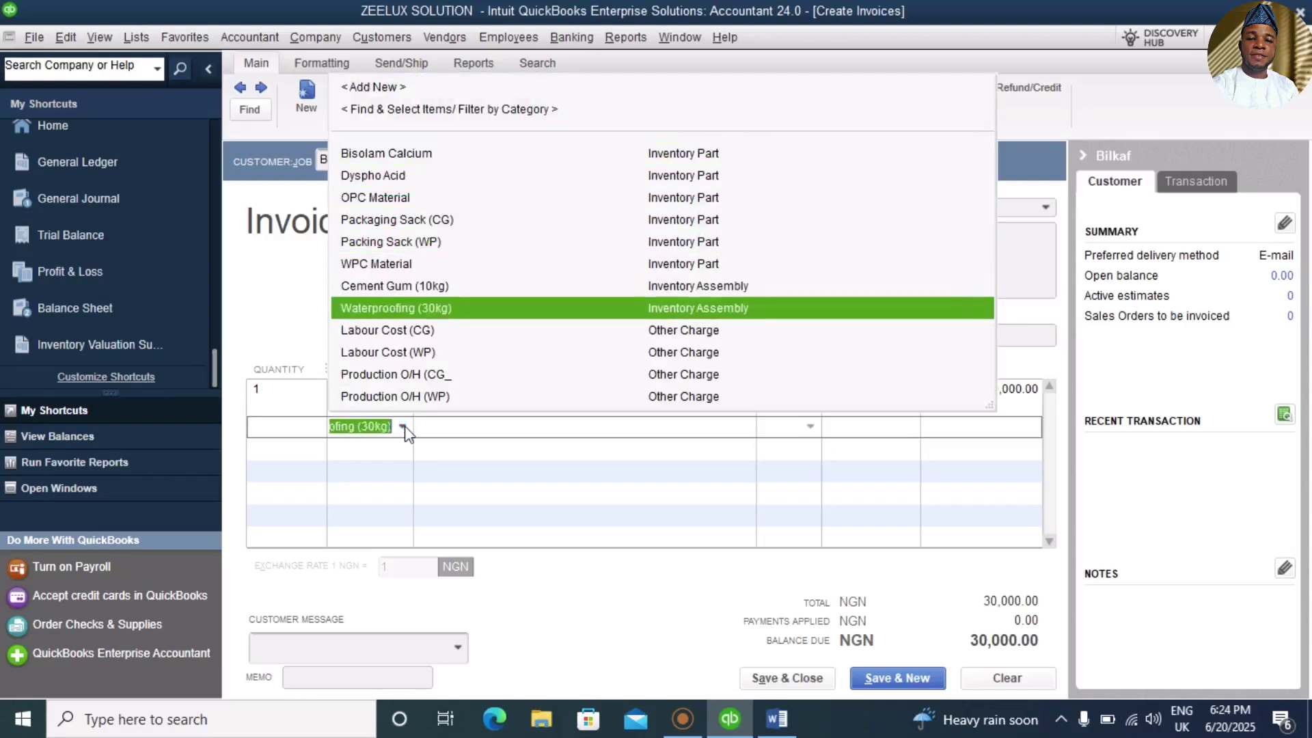
{"action": "key", "text": "Return"}
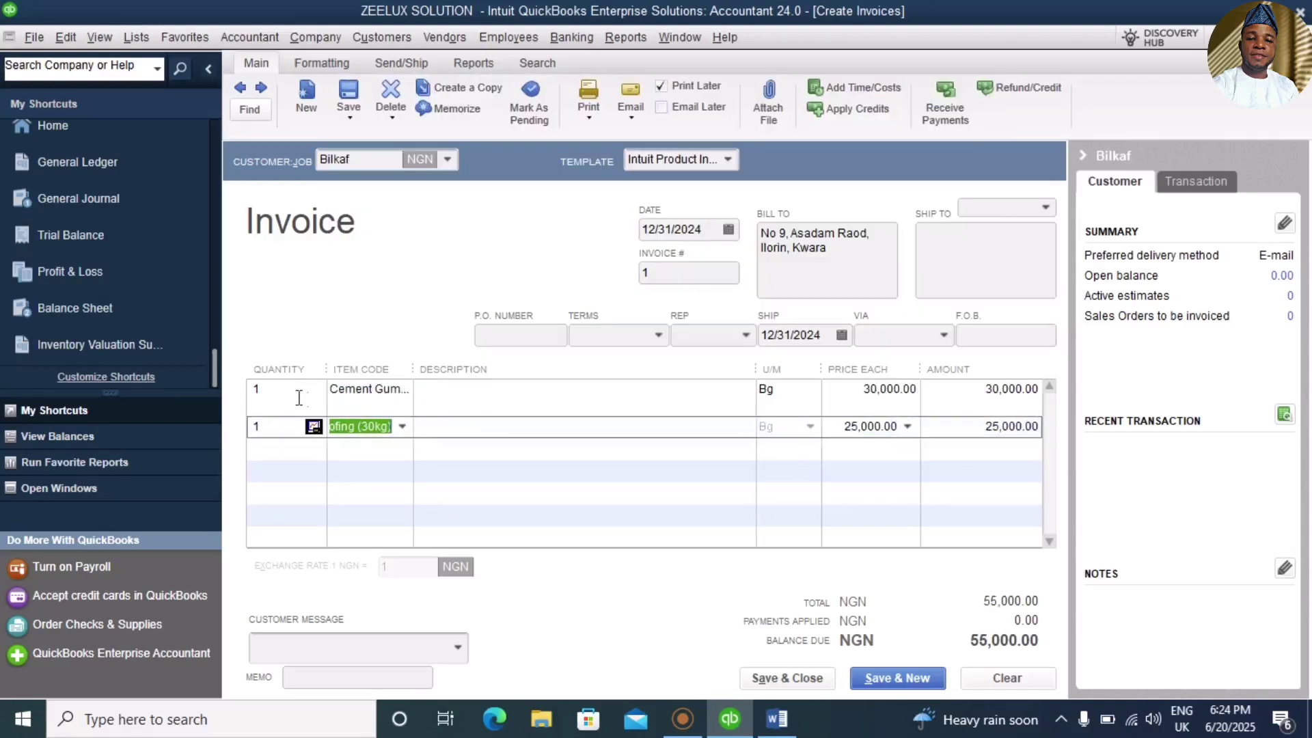
{"action": "left_click", "coordinate": [291, 394]}
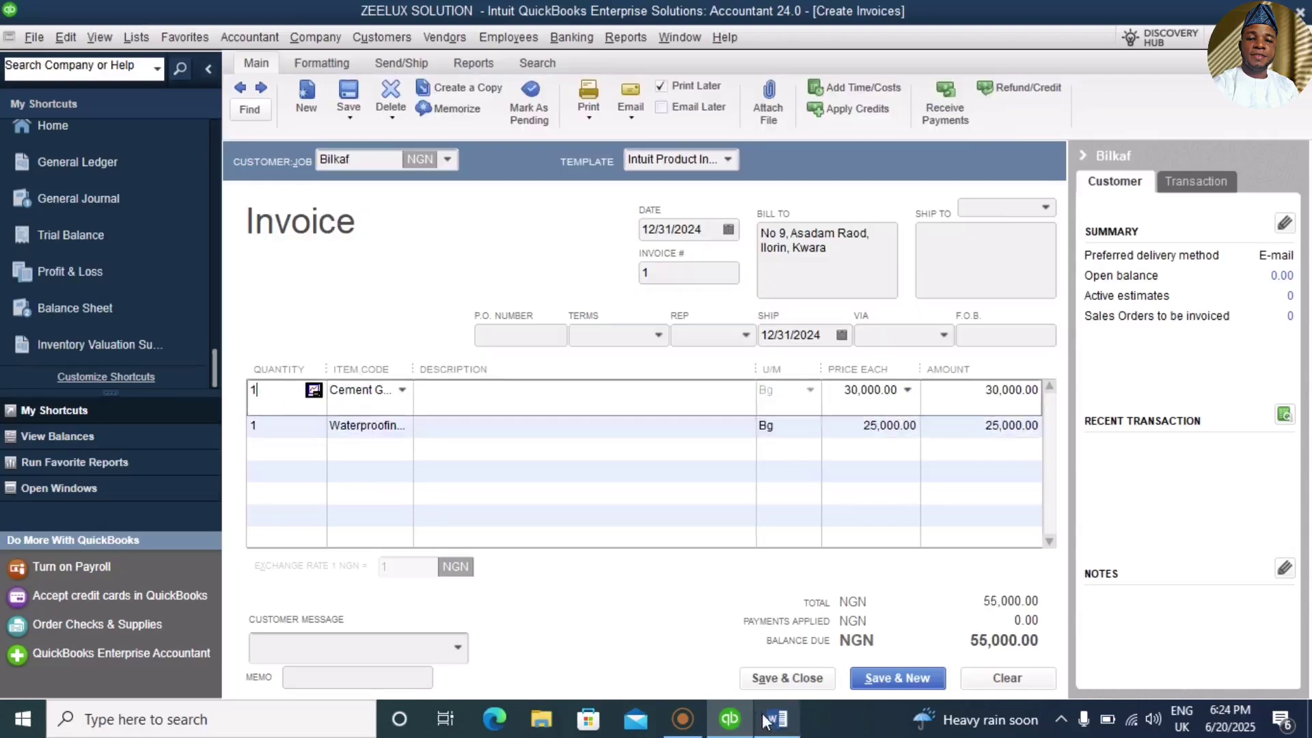
{"action": "left_click", "coordinate": [772, 722]}
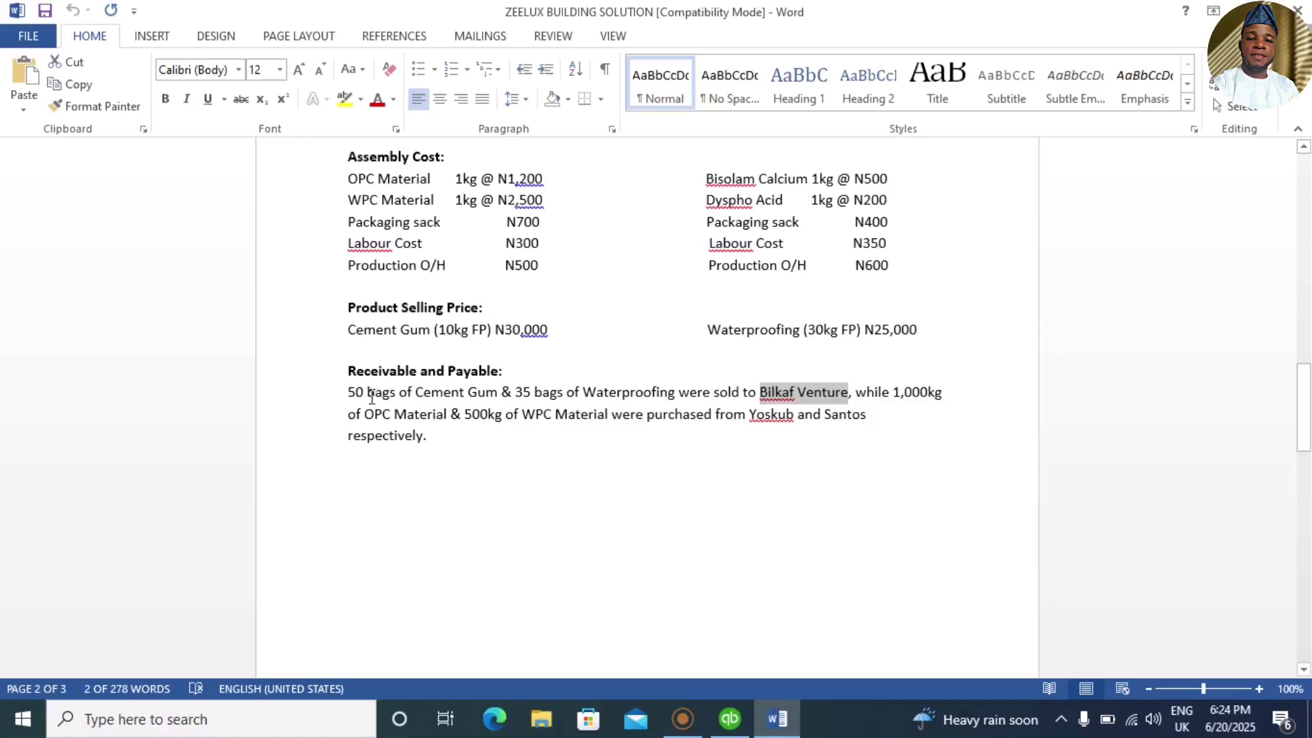
{"action": "left_click", "coordinate": [739, 723]}
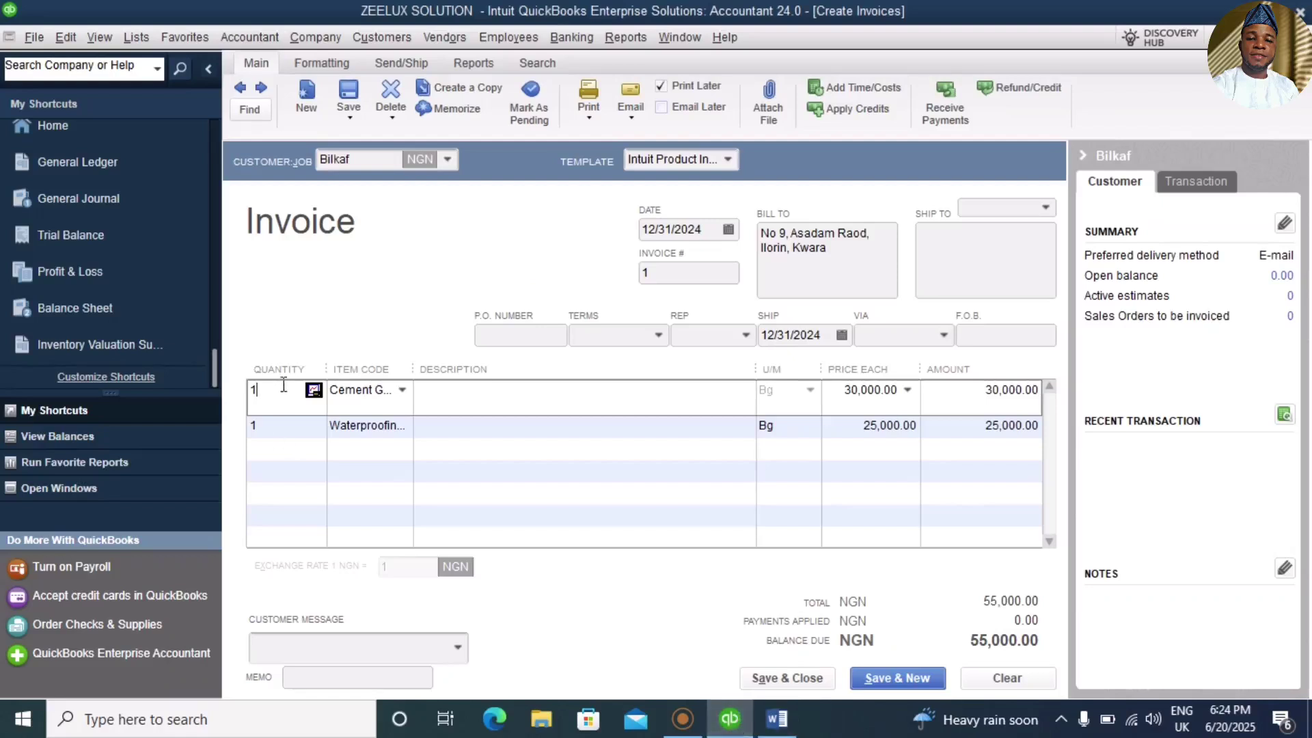
{"action": "key", "text": "BackSpace"}
Step: Enter quantities 50 Cement Gum and 35 Waterproofing, totalling NGN 2,375,000.00, and save the invoice
{"action": "type", "text": "50"}
{"action": "left_click", "coordinate": [277, 425]}
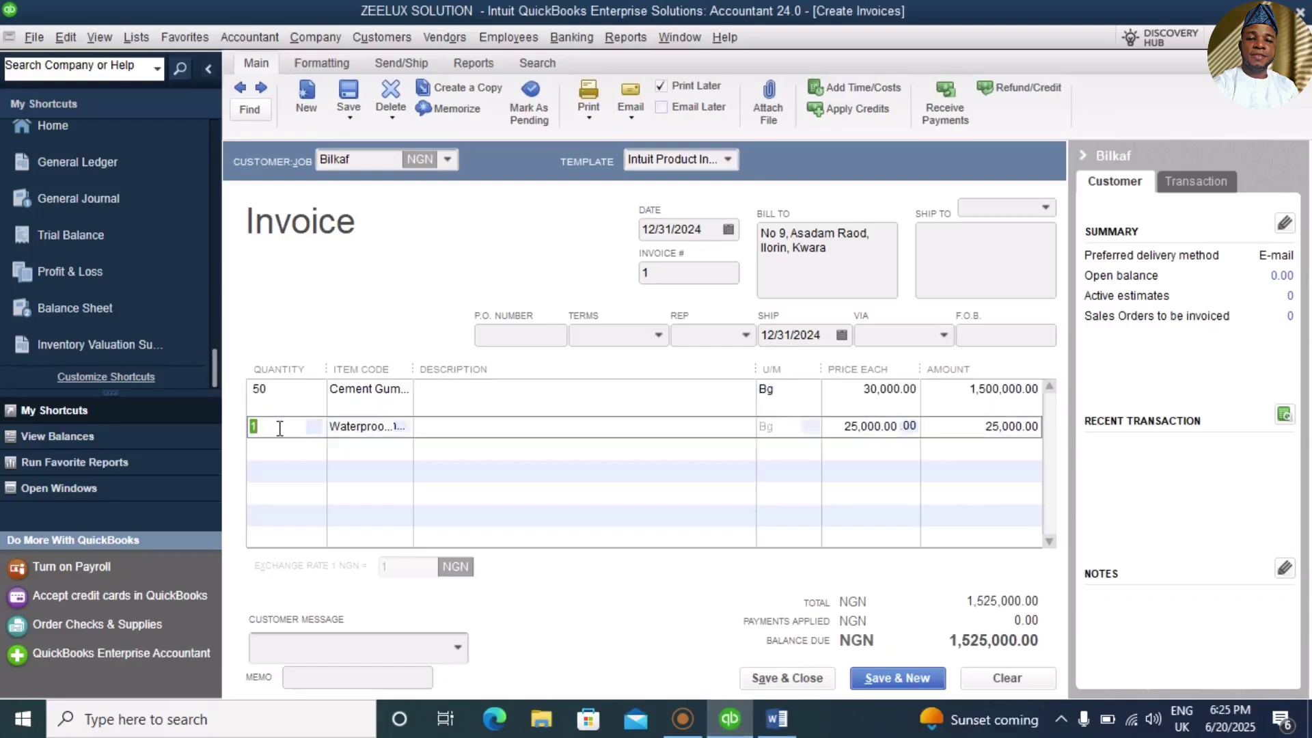
{"action": "type", "text": "35"}
{"action": "left_click", "coordinate": [499, 435]}
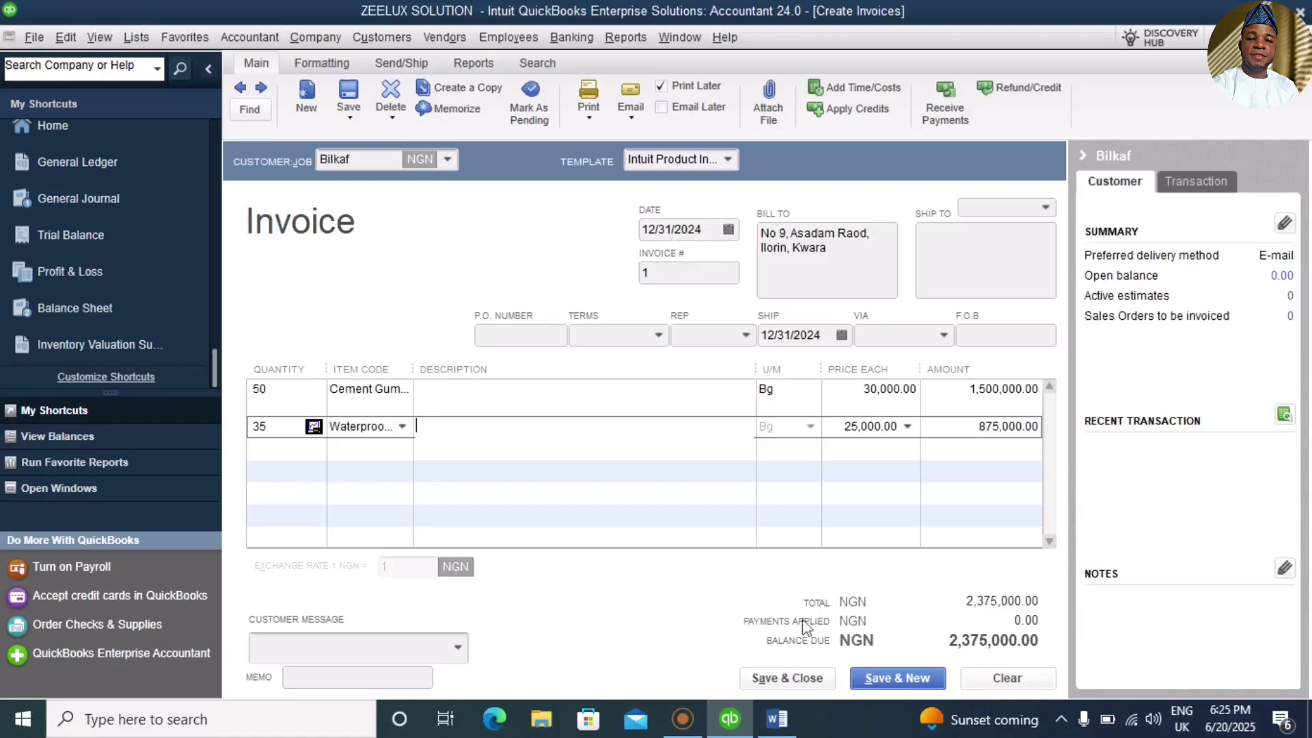
{"action": "left_click", "coordinate": [795, 678]}
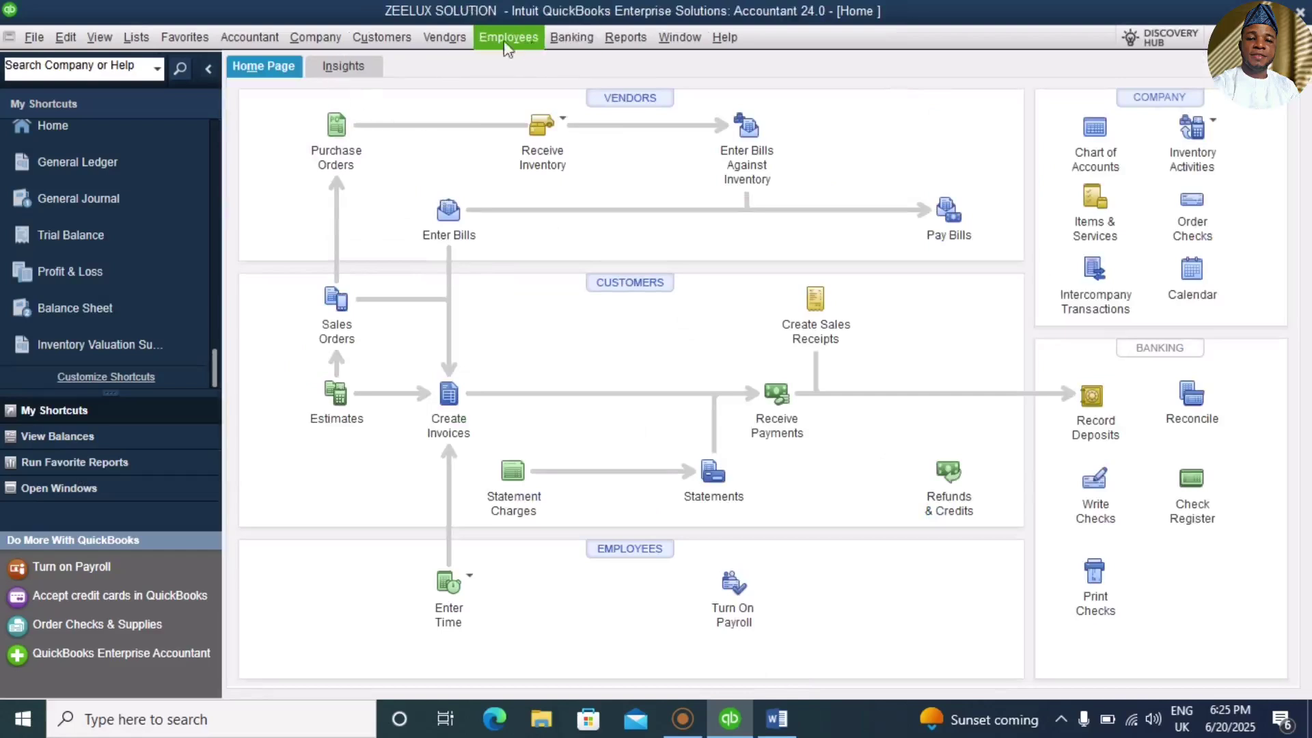
Step: Open the Balance Sheet and drill into Accounts Receivable, showing 2,375,000.00
{"action": "left_click", "coordinate": [60, 318]}
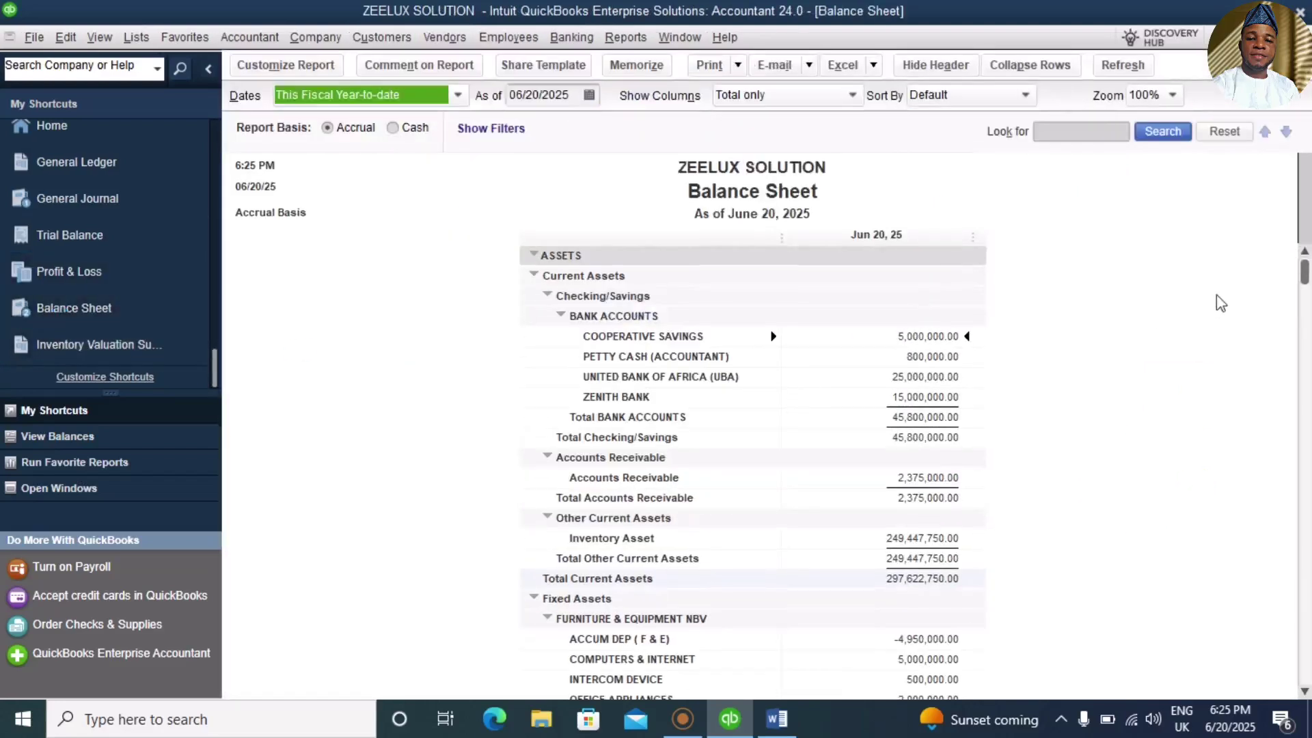
{"action": "double_click", "coordinate": [621, 412]}
Step: QuickZoom into the Accounts Receivable balance and total, then bring up the June 1–20, 2025 Profit & Loss
{"action": "double_click", "coordinate": [911, 478]}
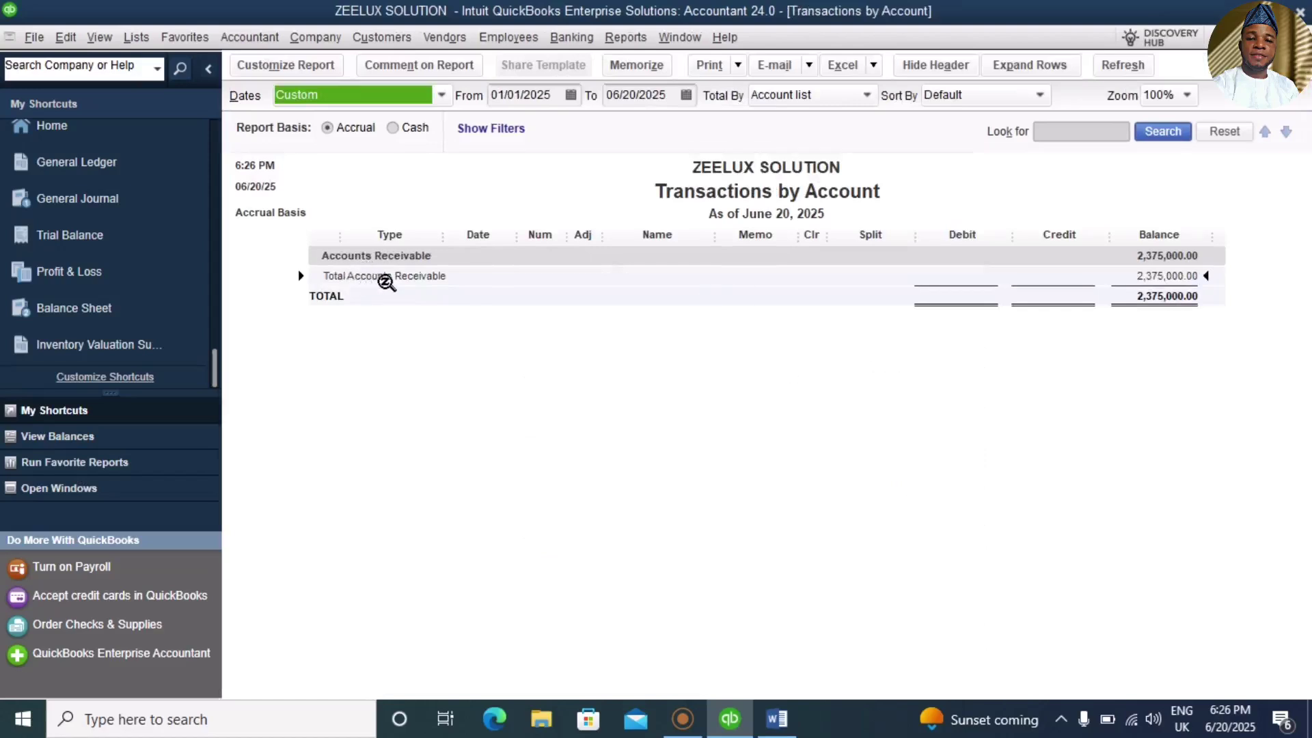
{"action": "double_click", "coordinate": [457, 275]}
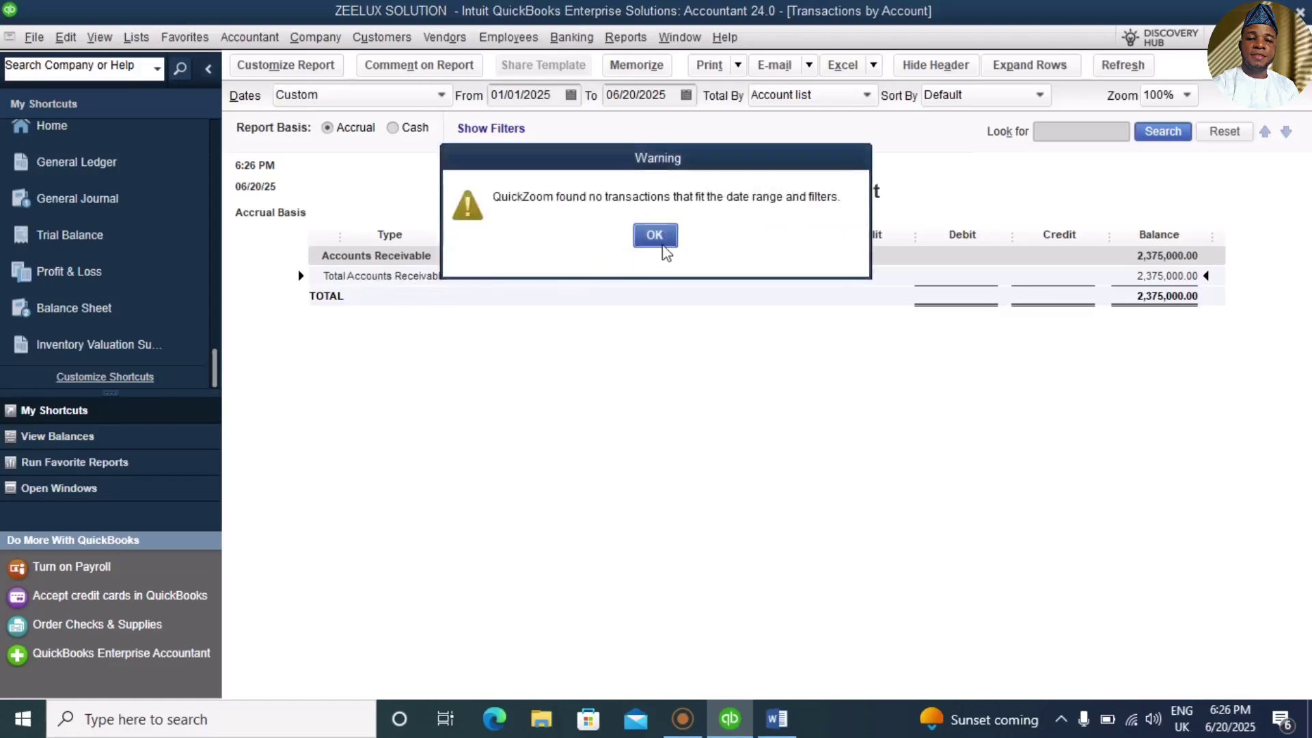
{"action": "left_click", "coordinate": [660, 241]}
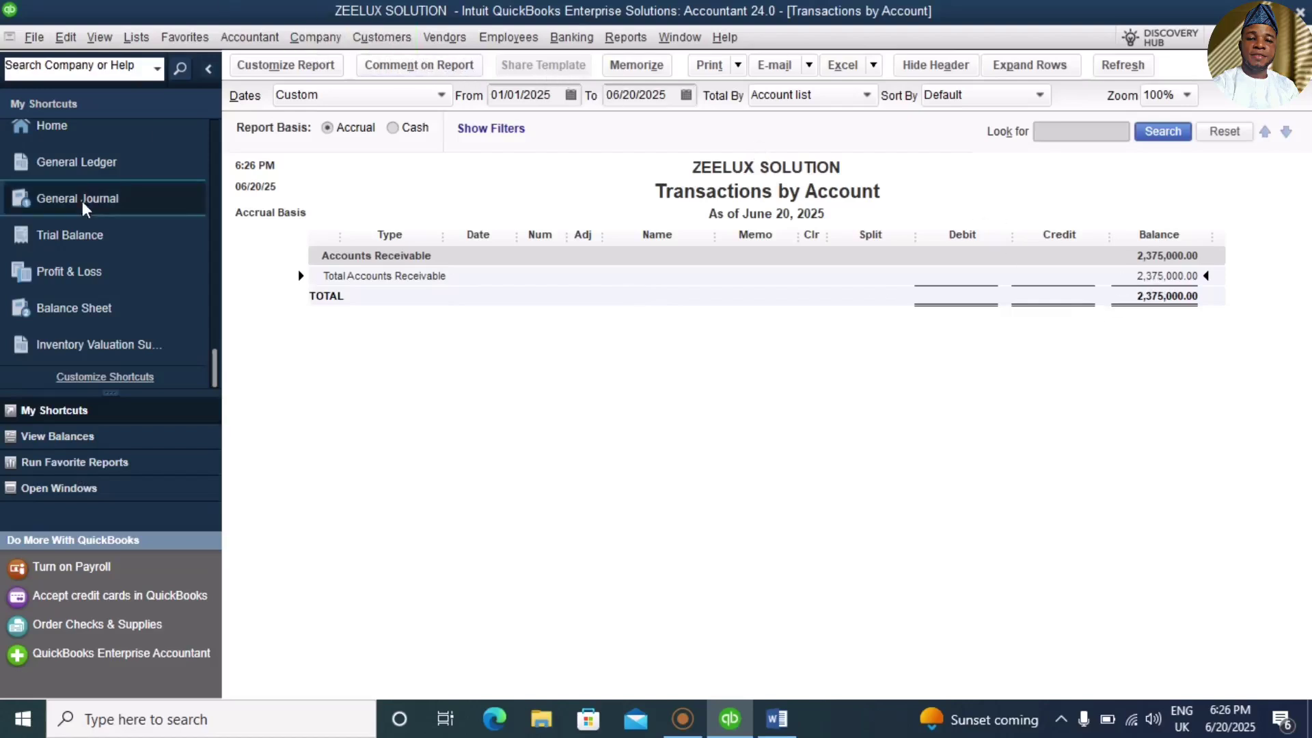
{"action": "left_click", "coordinate": [77, 269]}
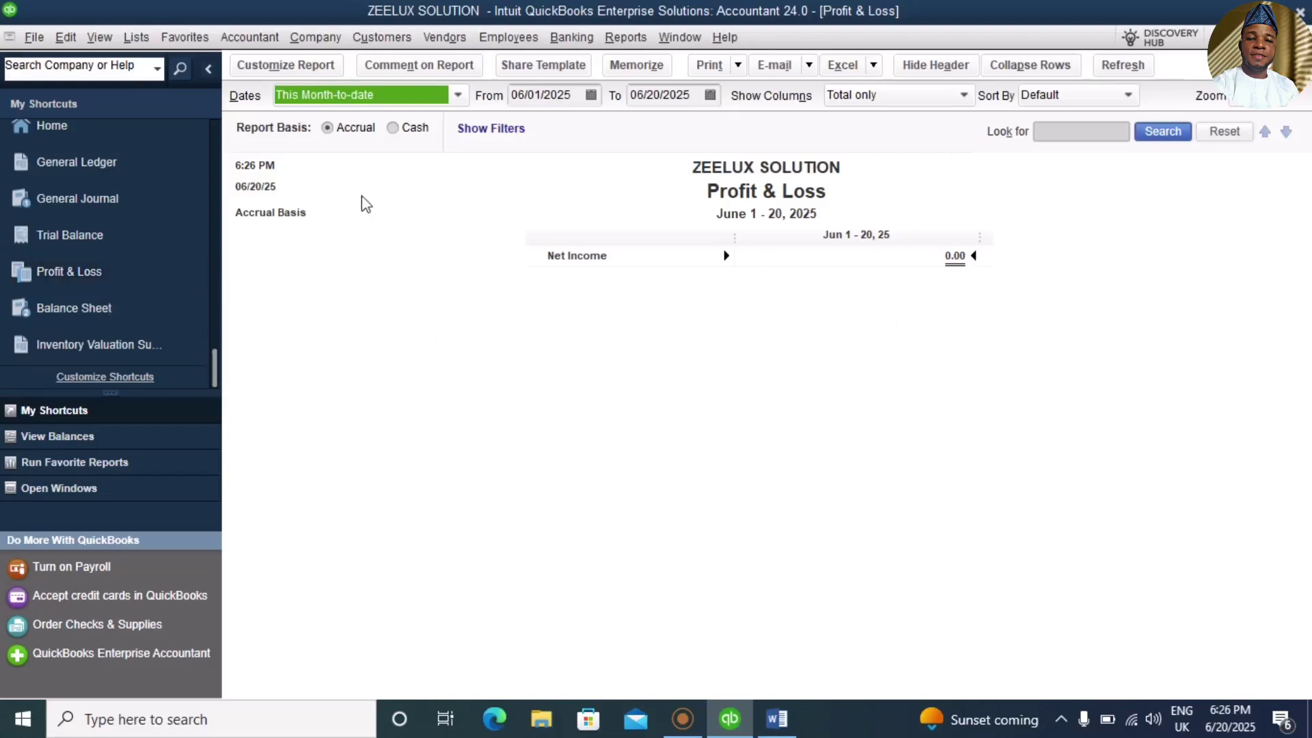
Step: Set the Profit & Loss dates to All and expand Sales to list CEMENT GUM and WATERPROOFING
{"action": "left_click", "coordinate": [456, 95]}
{"action": "left_click", "coordinate": [334, 121]}
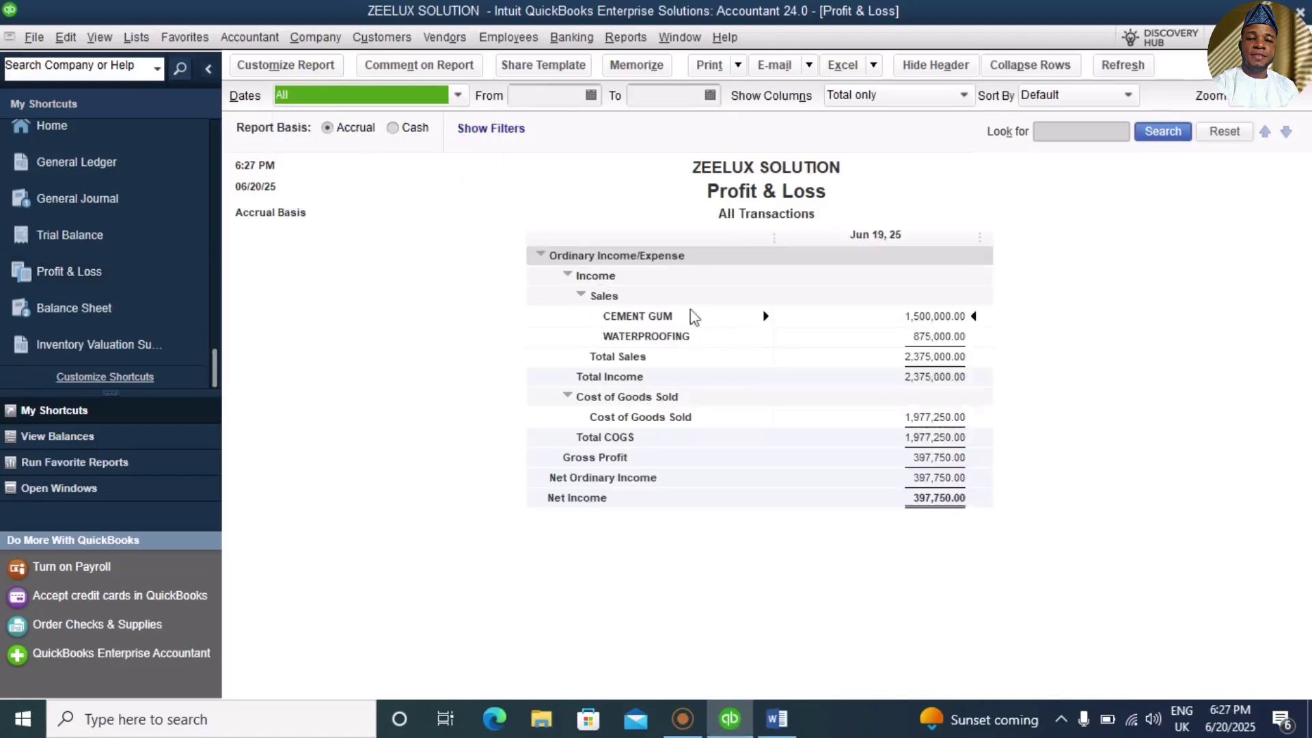
{"action": "left_click", "coordinate": [582, 296]}
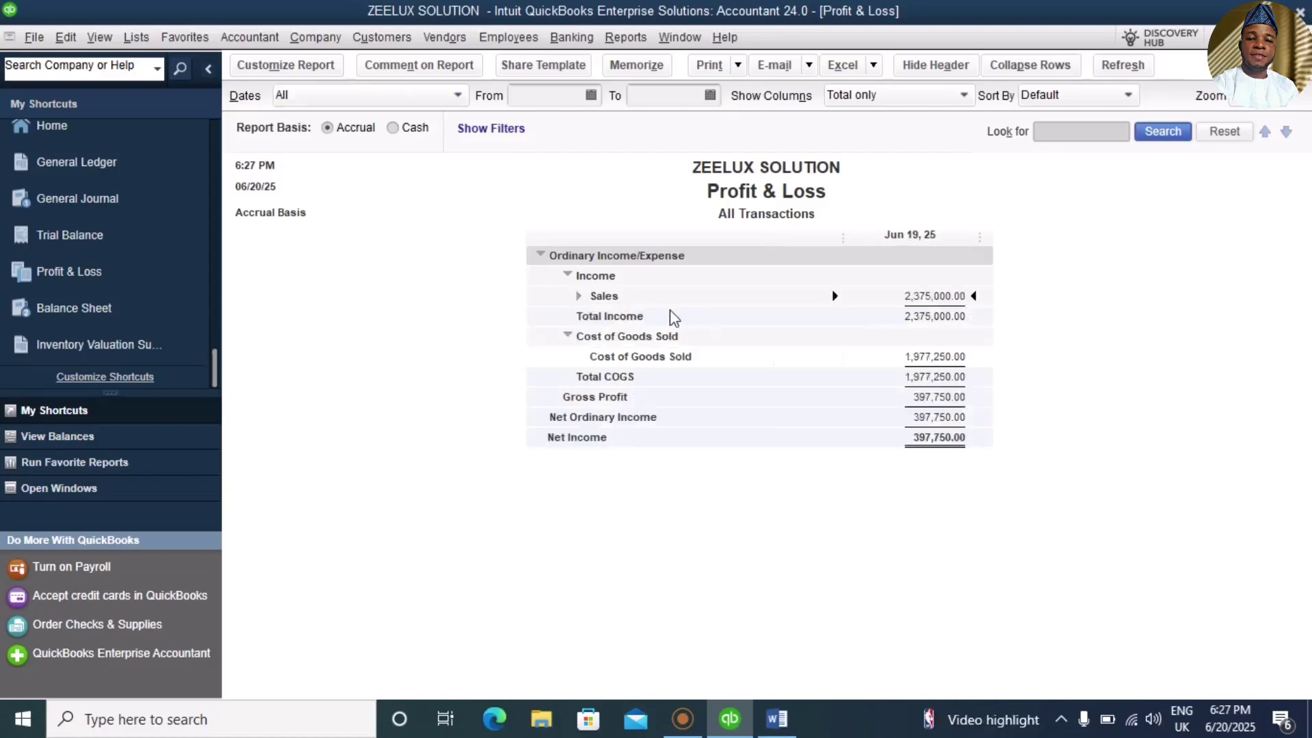
{"action": "left_click", "coordinate": [833, 295]}
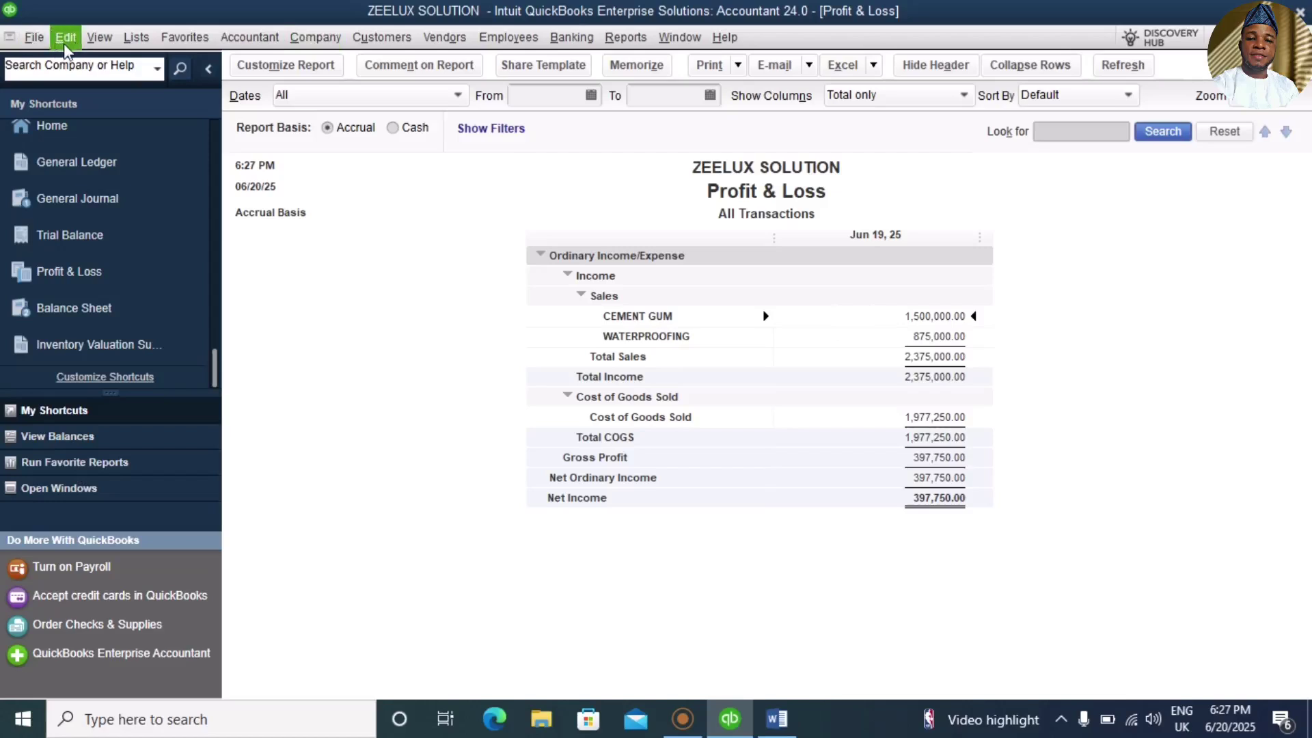
{"action": "left_click", "coordinate": [66, 51]}
Step: Open Preferences and review the Accounting personal and company settings
{"action": "left_click", "coordinate": [103, 329]}
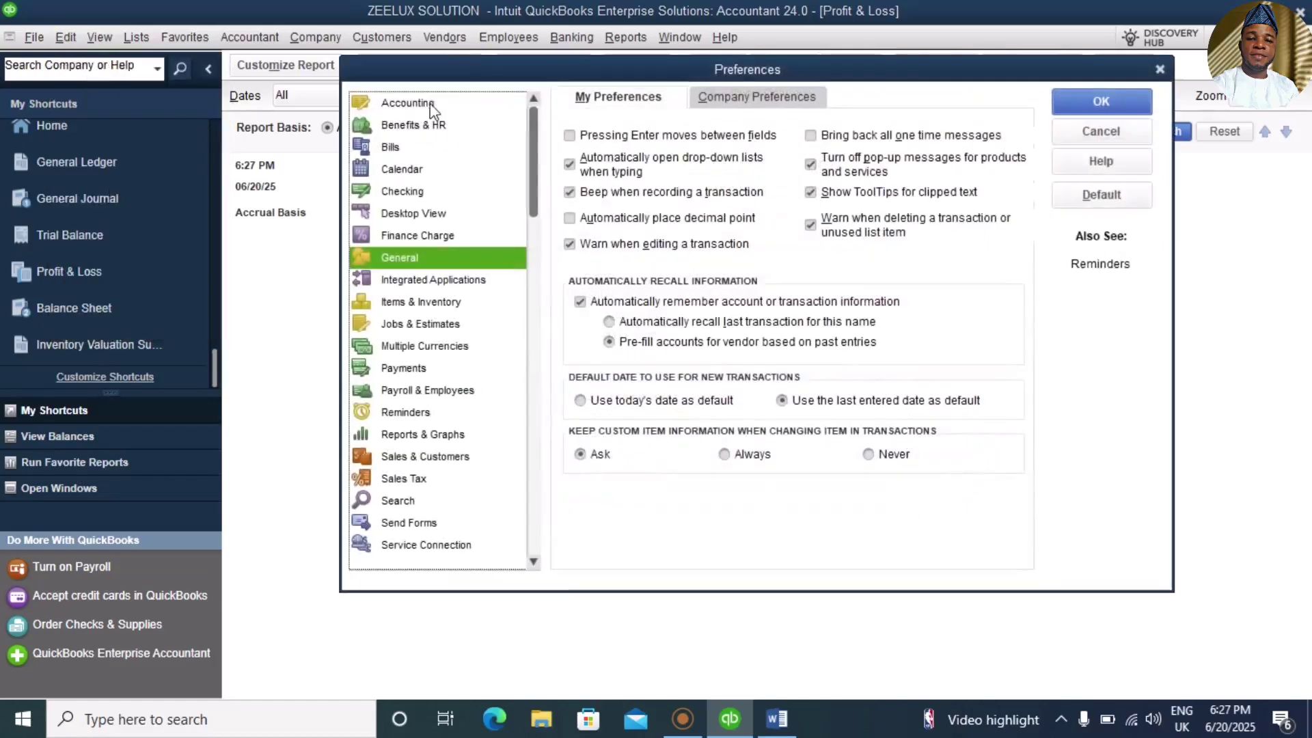
{"action": "left_click", "coordinate": [431, 104]}
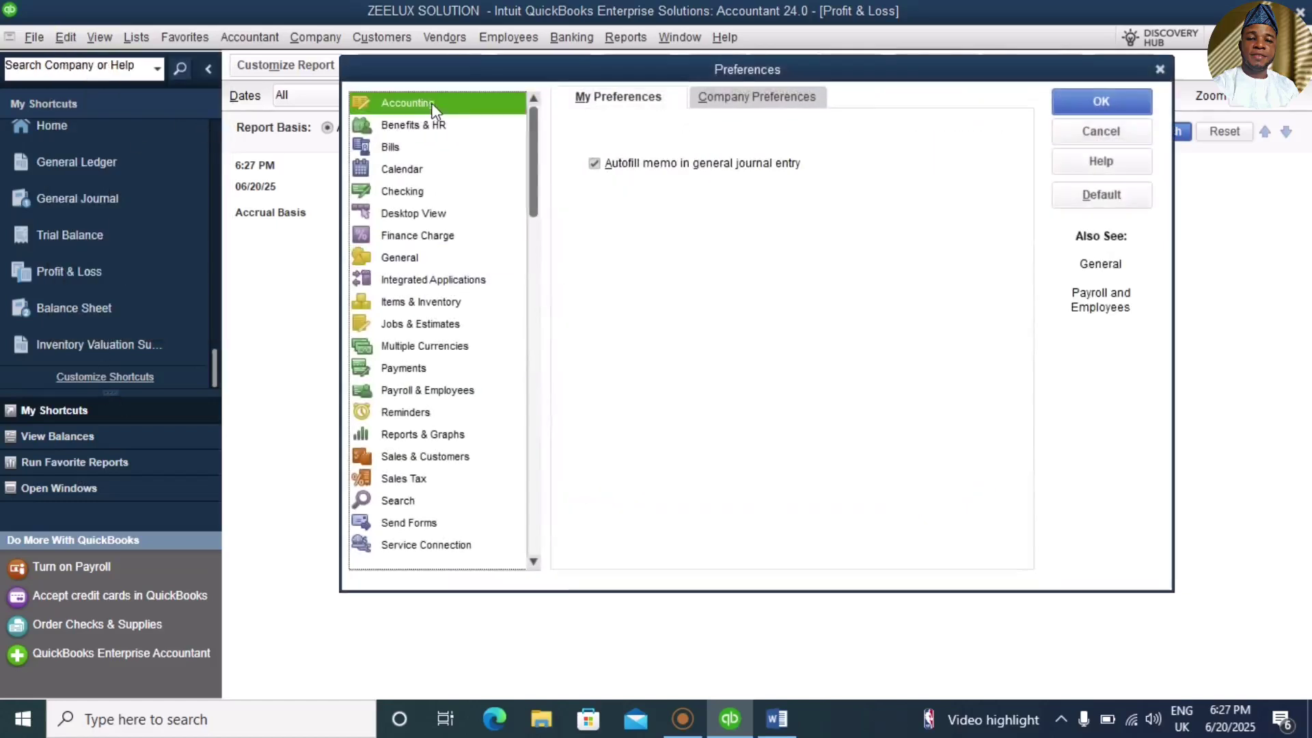
{"action": "left_click", "coordinate": [751, 101]}
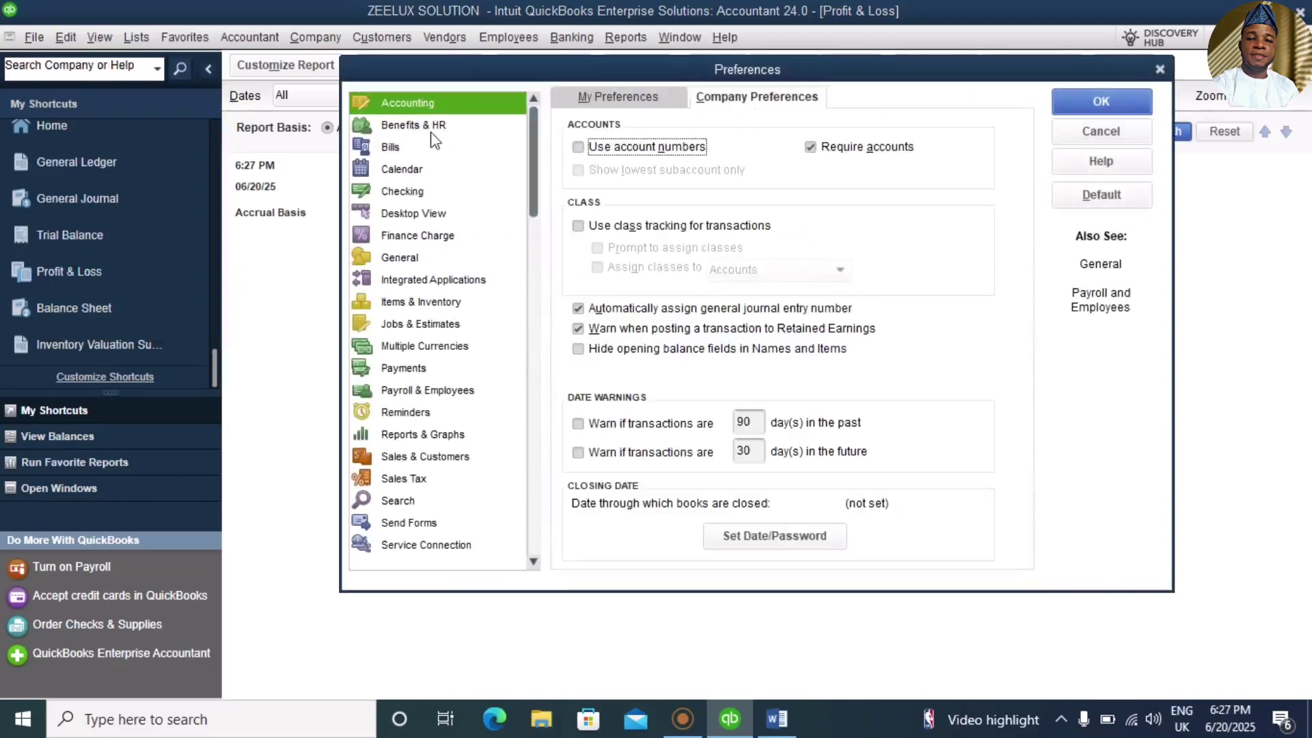
{"action": "left_click", "coordinate": [585, 102]}
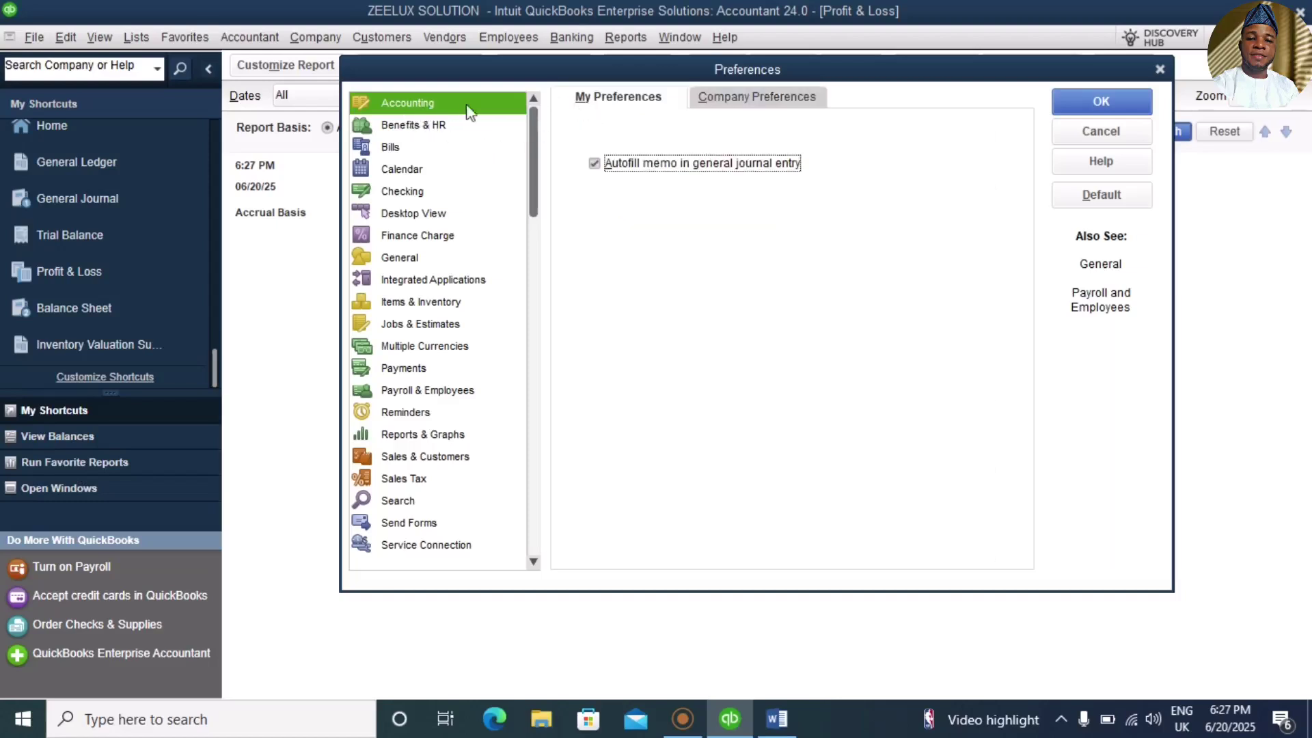
{"action": "left_click", "coordinate": [757, 96]}
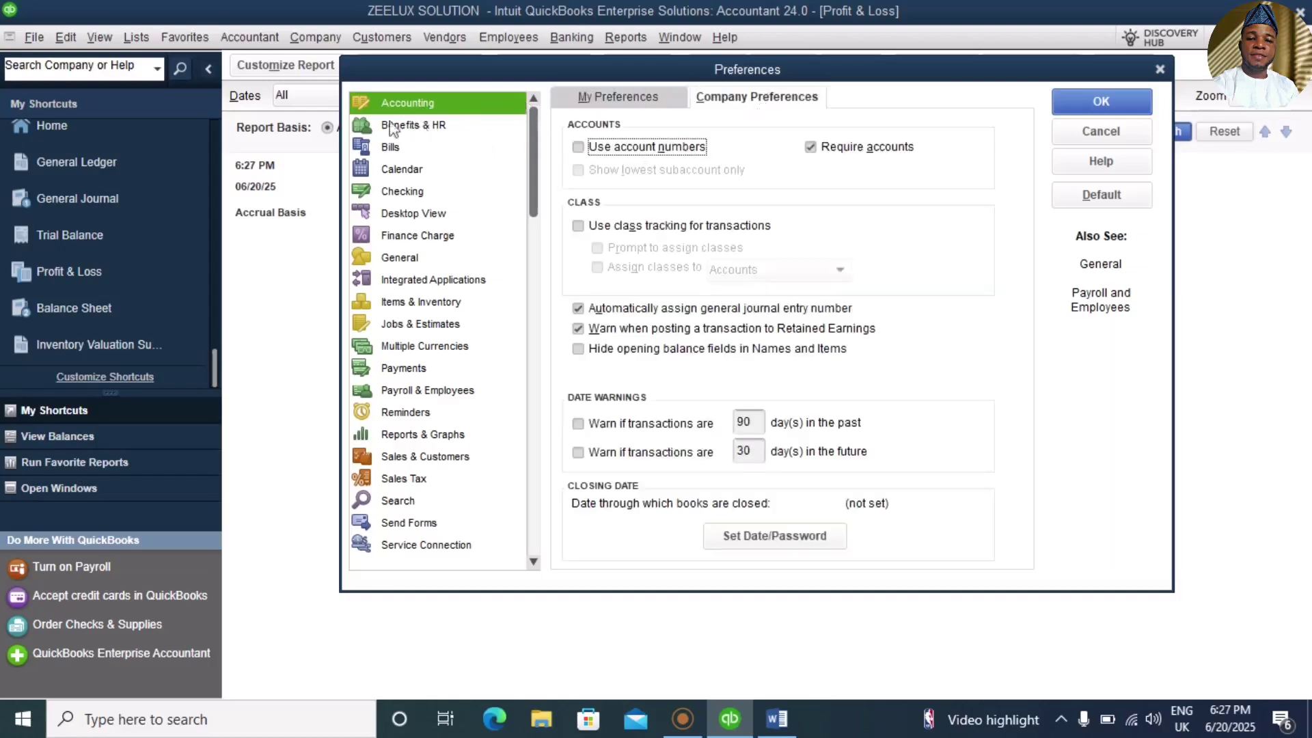
Step: Review the General, Payments and Desktop View preferences
{"action": "left_click", "coordinate": [398, 259]}
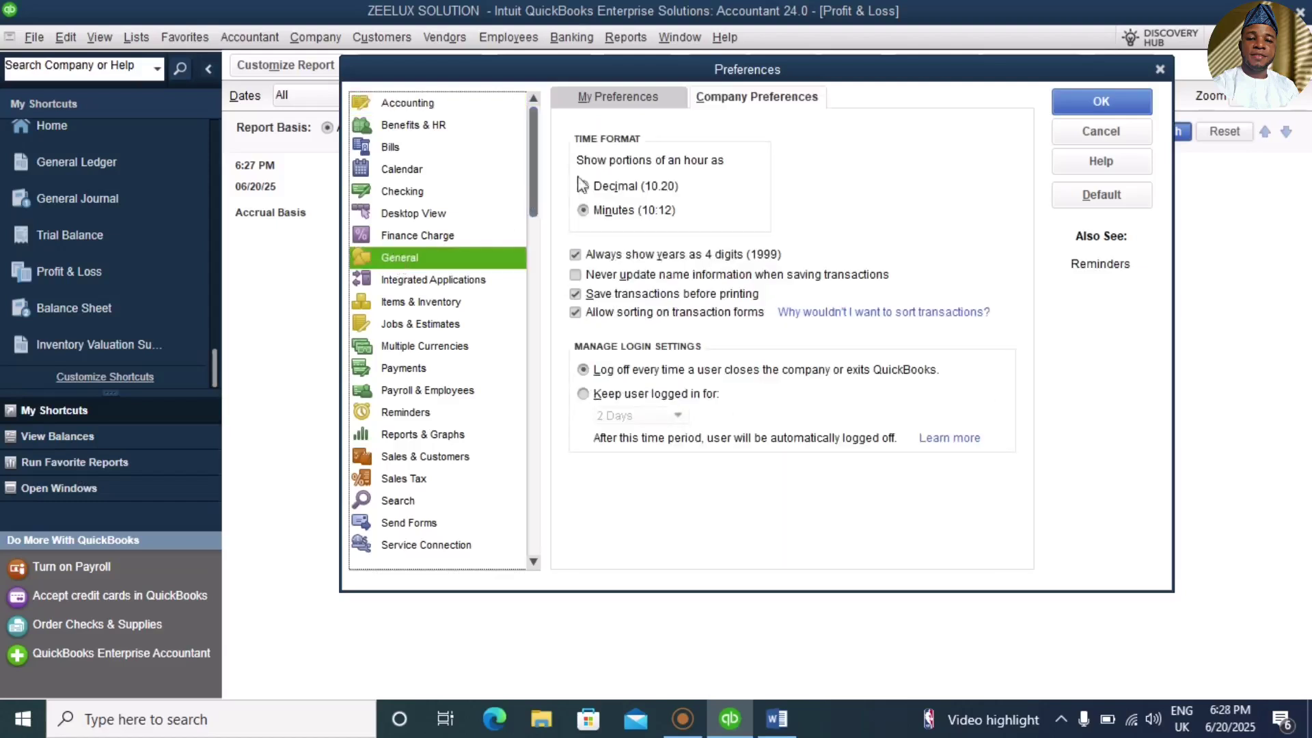
{"action": "left_click", "coordinate": [649, 102]}
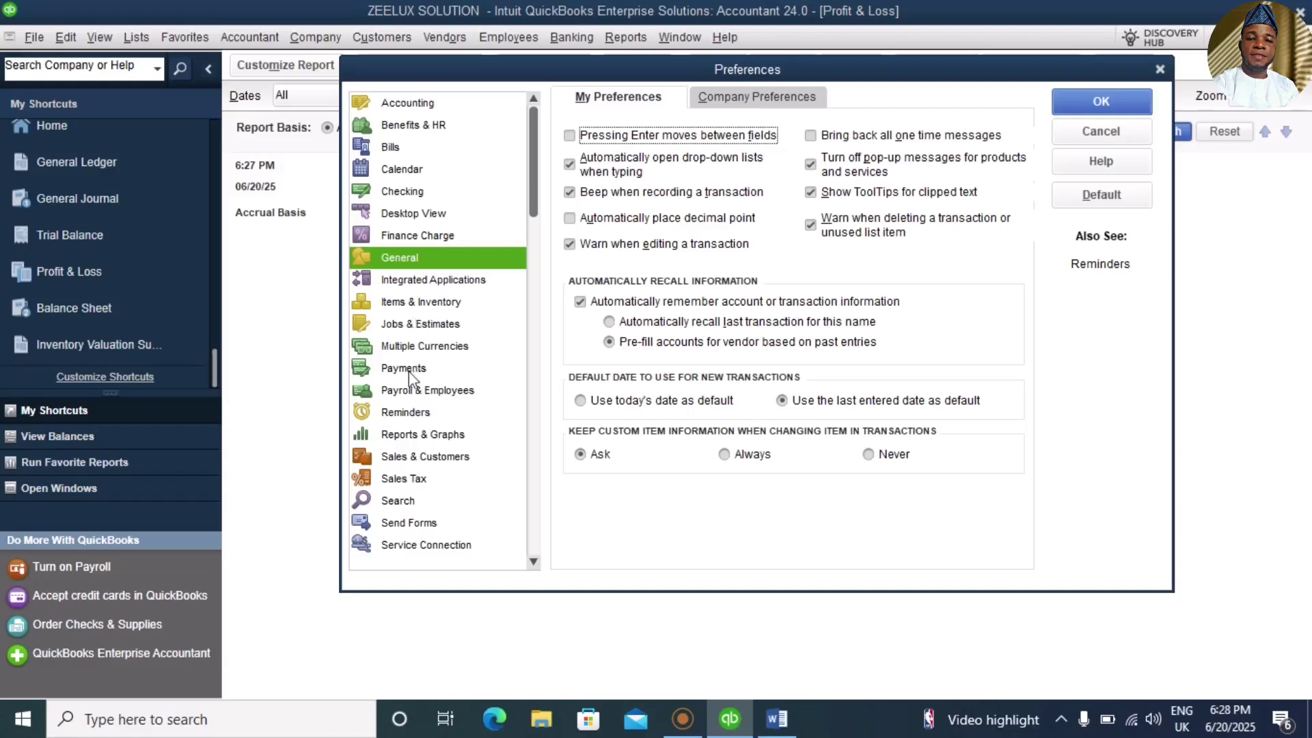
{"action": "left_click", "coordinate": [413, 369]}
{"action": "left_click", "coordinate": [736, 103]}
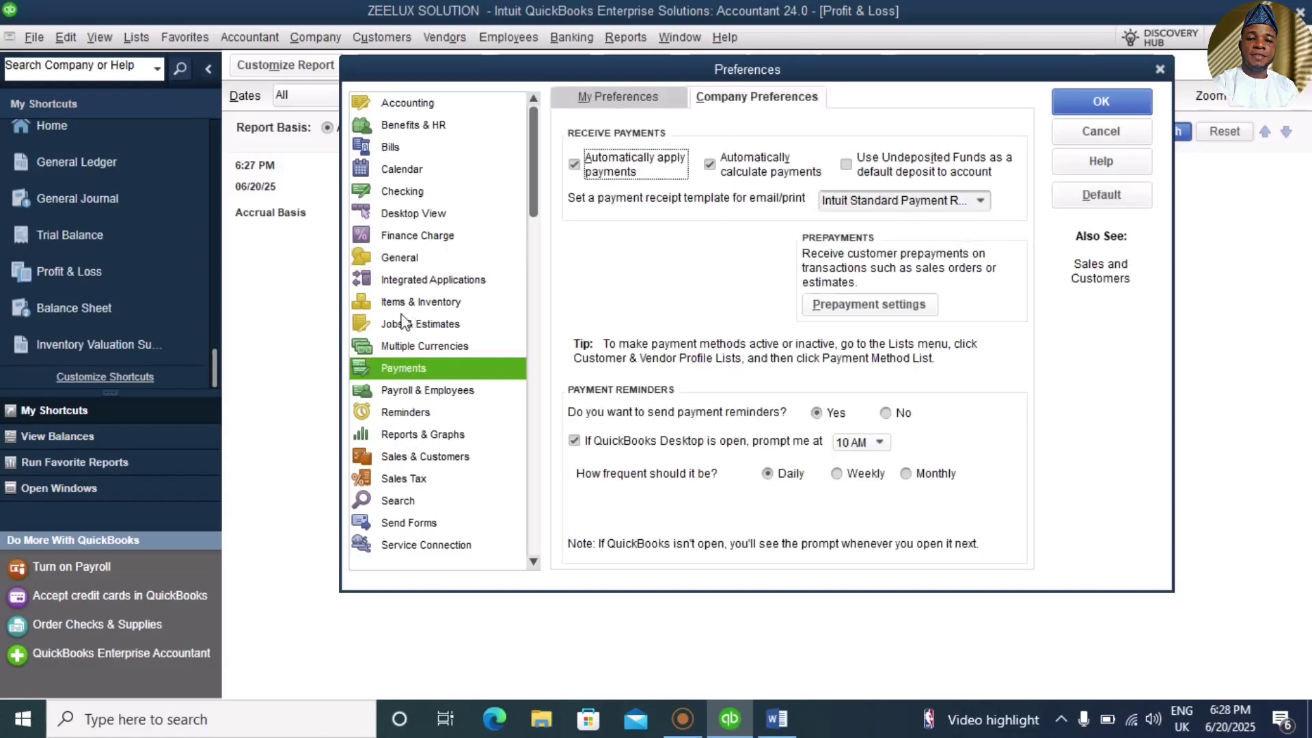
{"action": "left_click", "coordinate": [400, 214]}
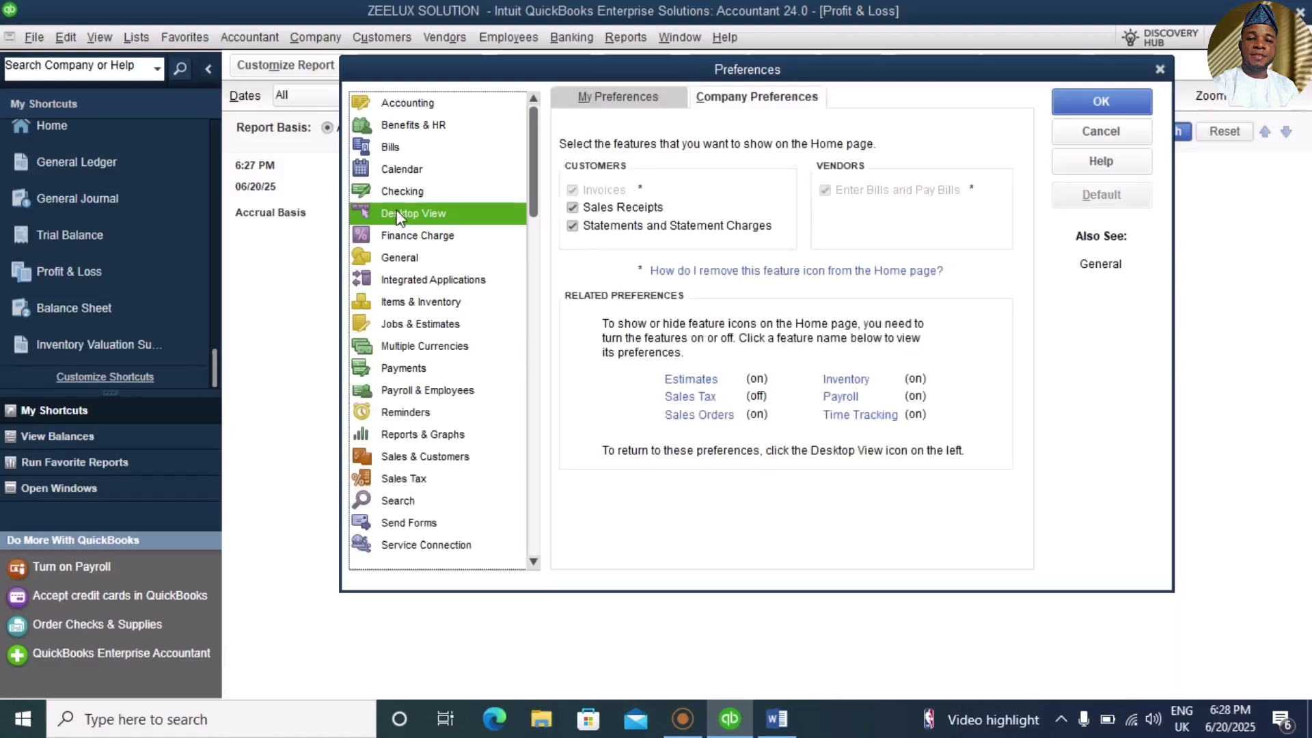
{"action": "left_click", "coordinate": [659, 100]}
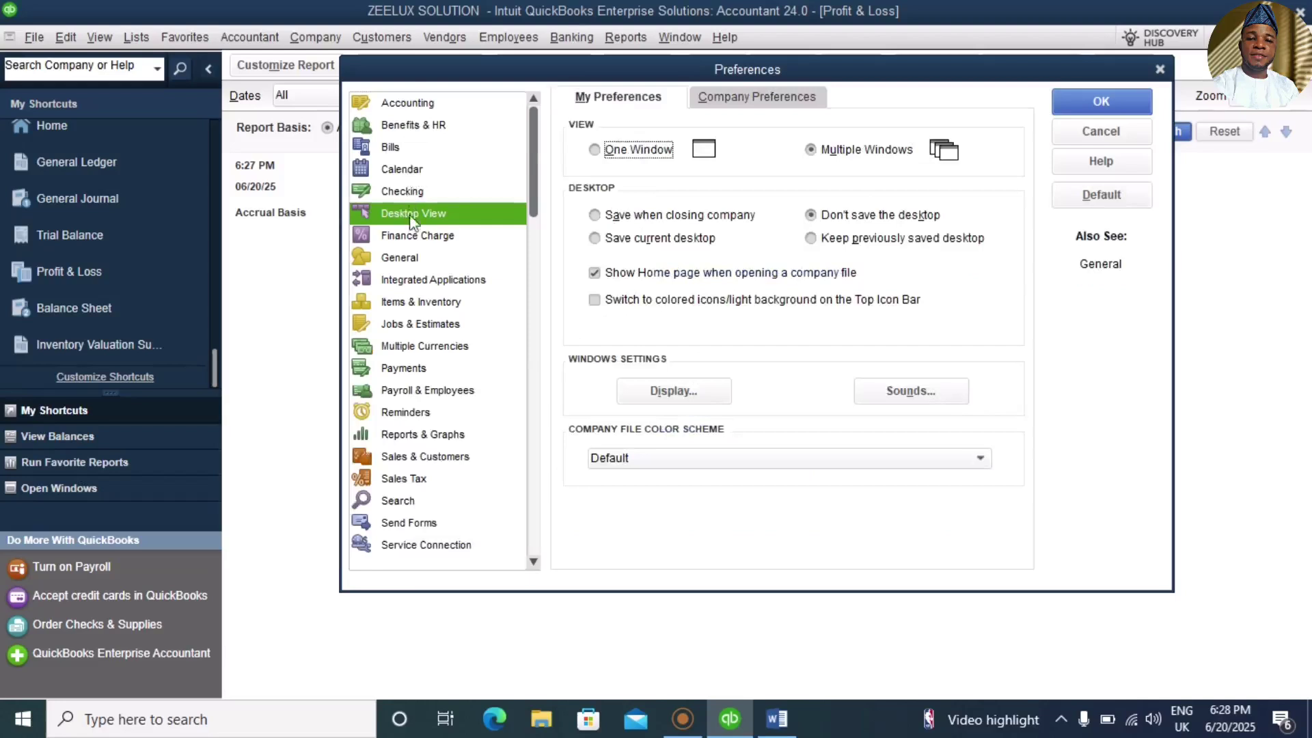
Step: Check the General and Reports & Graphs company preferences, then close Preferences
{"action": "left_click", "coordinate": [404, 259]}
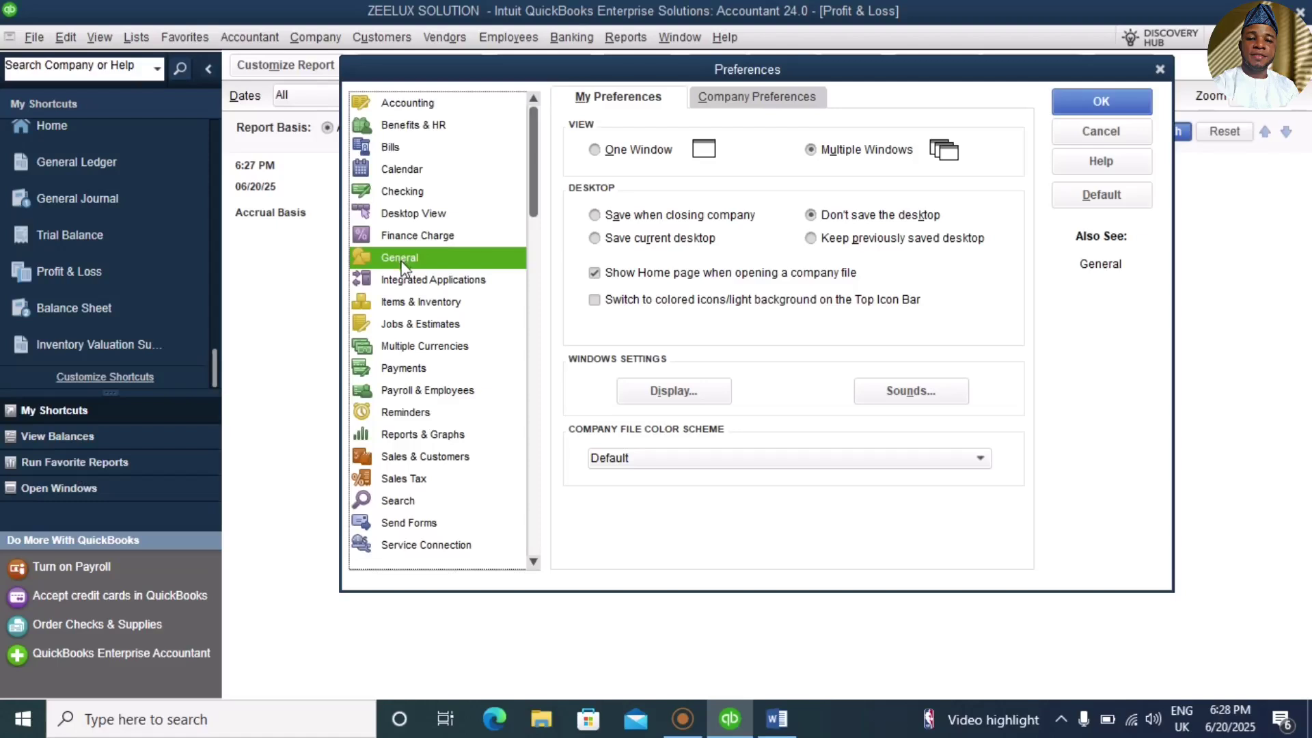
{"action": "left_click", "coordinate": [789, 106]}
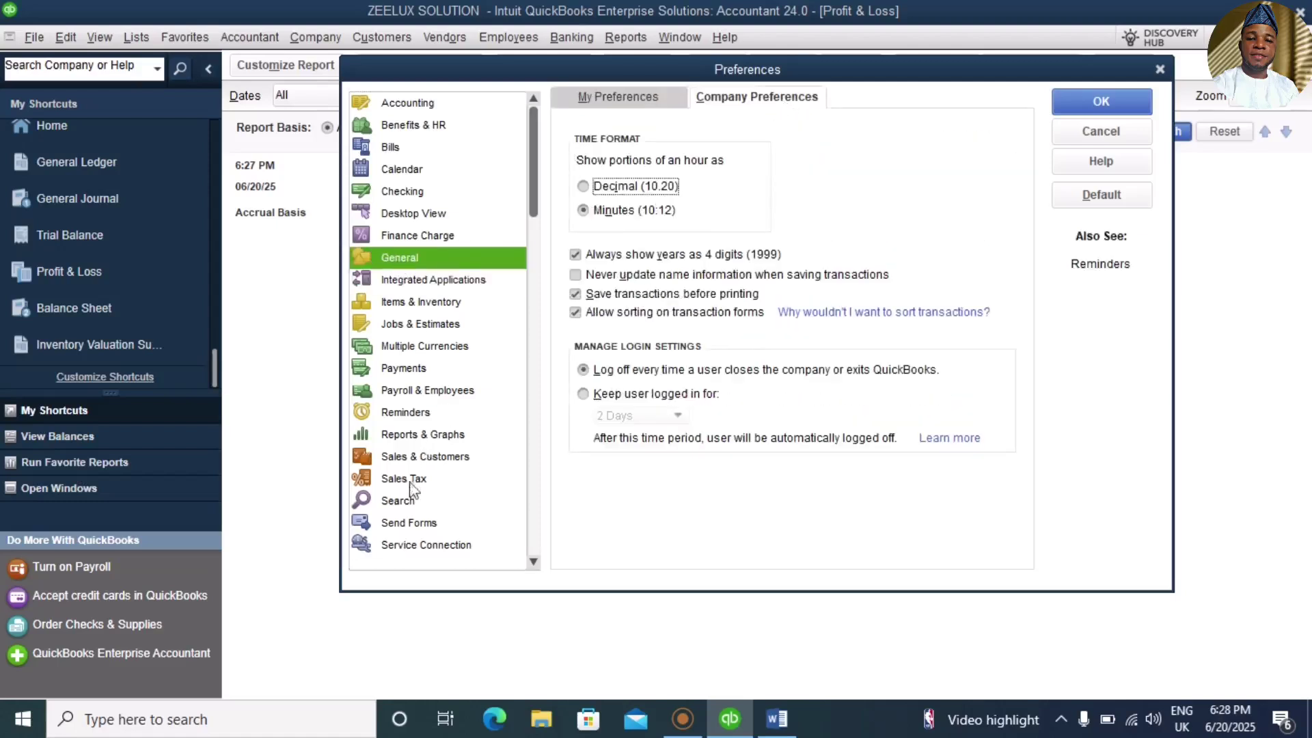
{"action": "left_click", "coordinate": [403, 438]}
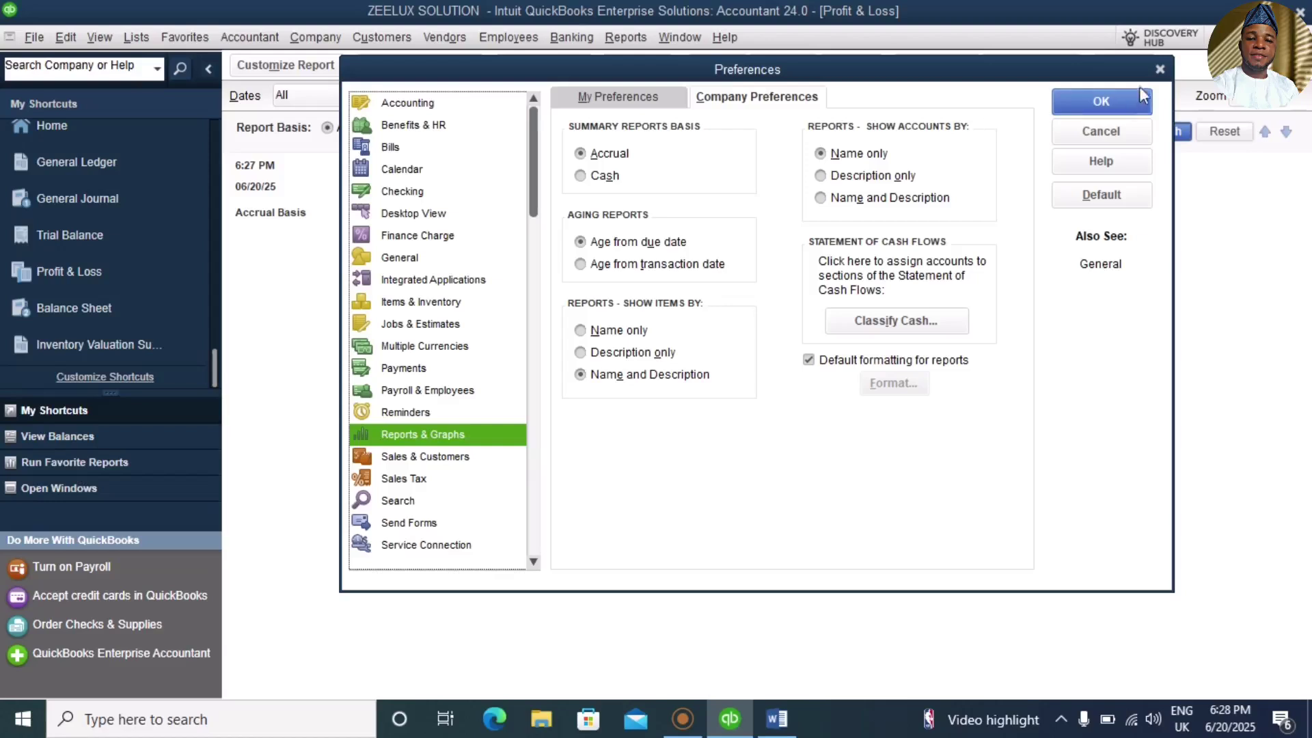
{"action": "left_click", "coordinate": [1160, 70]}
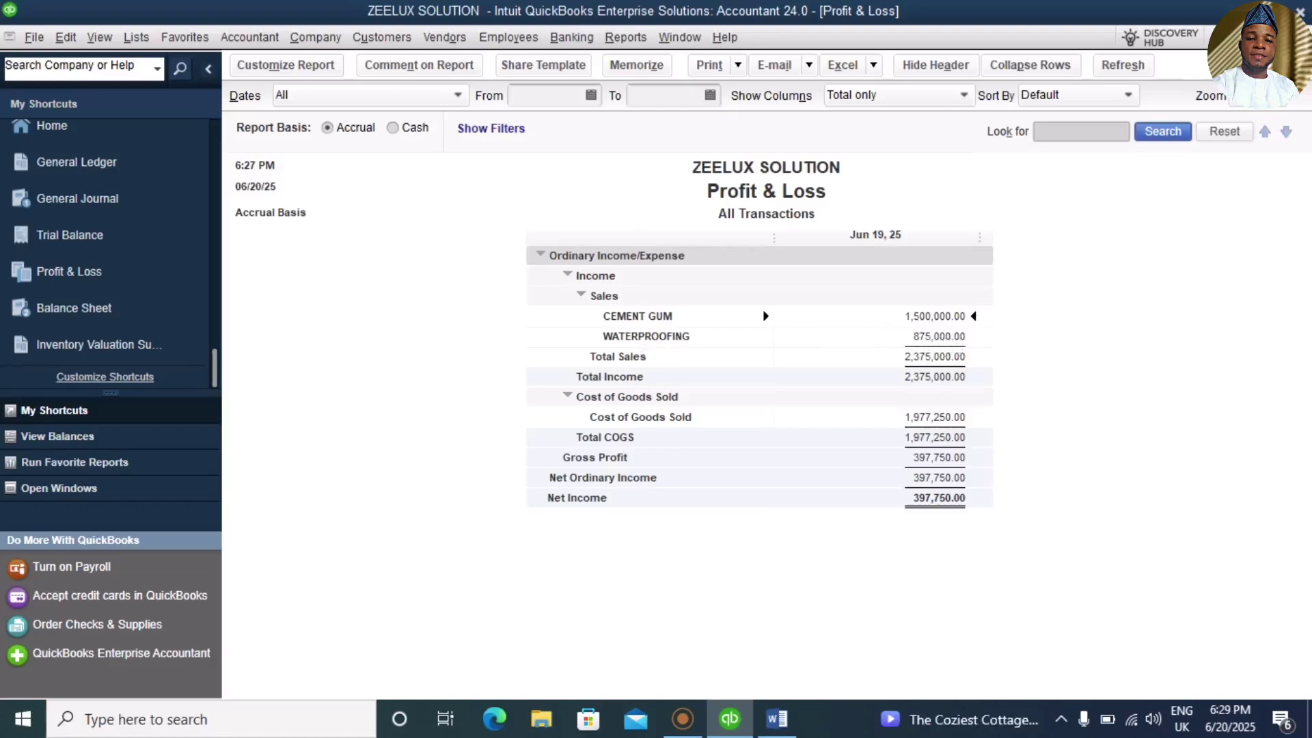
Step: Close the Profit & Loss without memorizing, close Transactions by Account, and show the May 31, 2025 Trial Balance
{"action": "key", "text": "Escape"}
{"action": "left_click", "coordinate": [786, 331]}
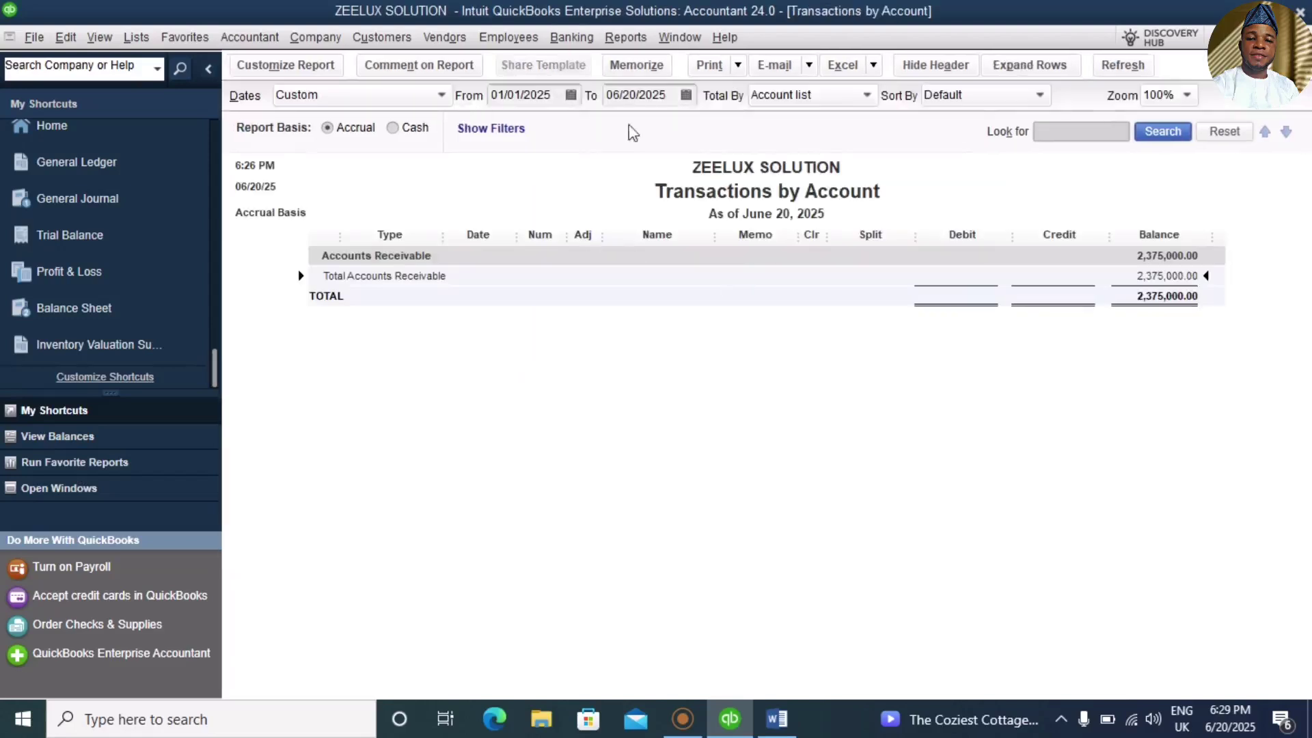
{"action": "key", "text": "Escape"}
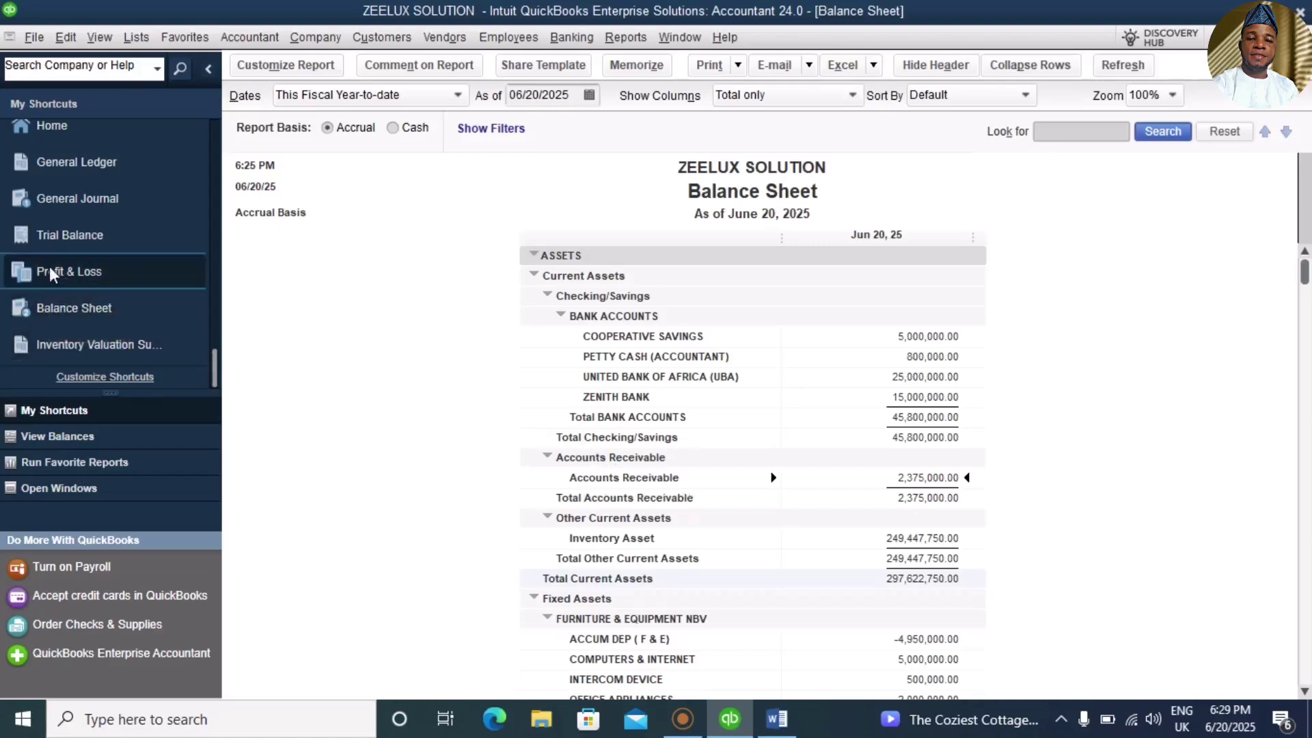
{"action": "left_click", "coordinate": [75, 239]}
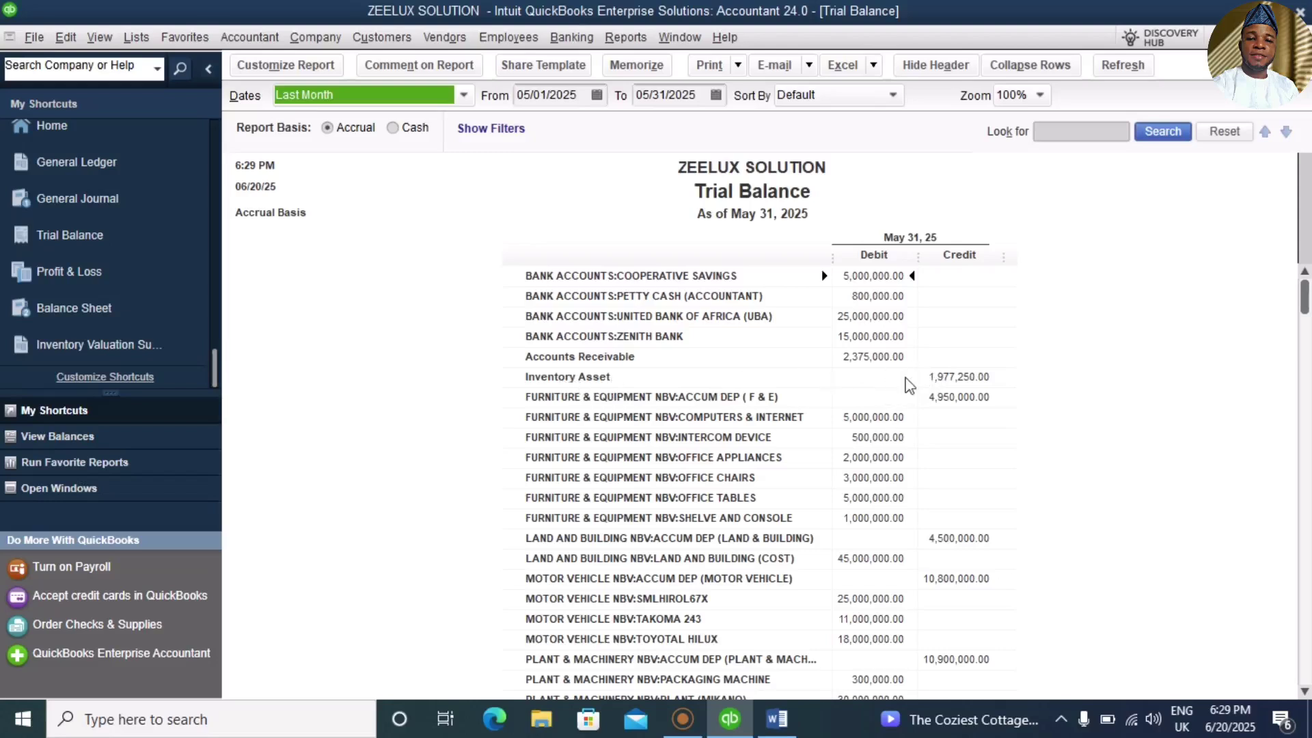
{"action": "double_click", "coordinate": [936, 381]}
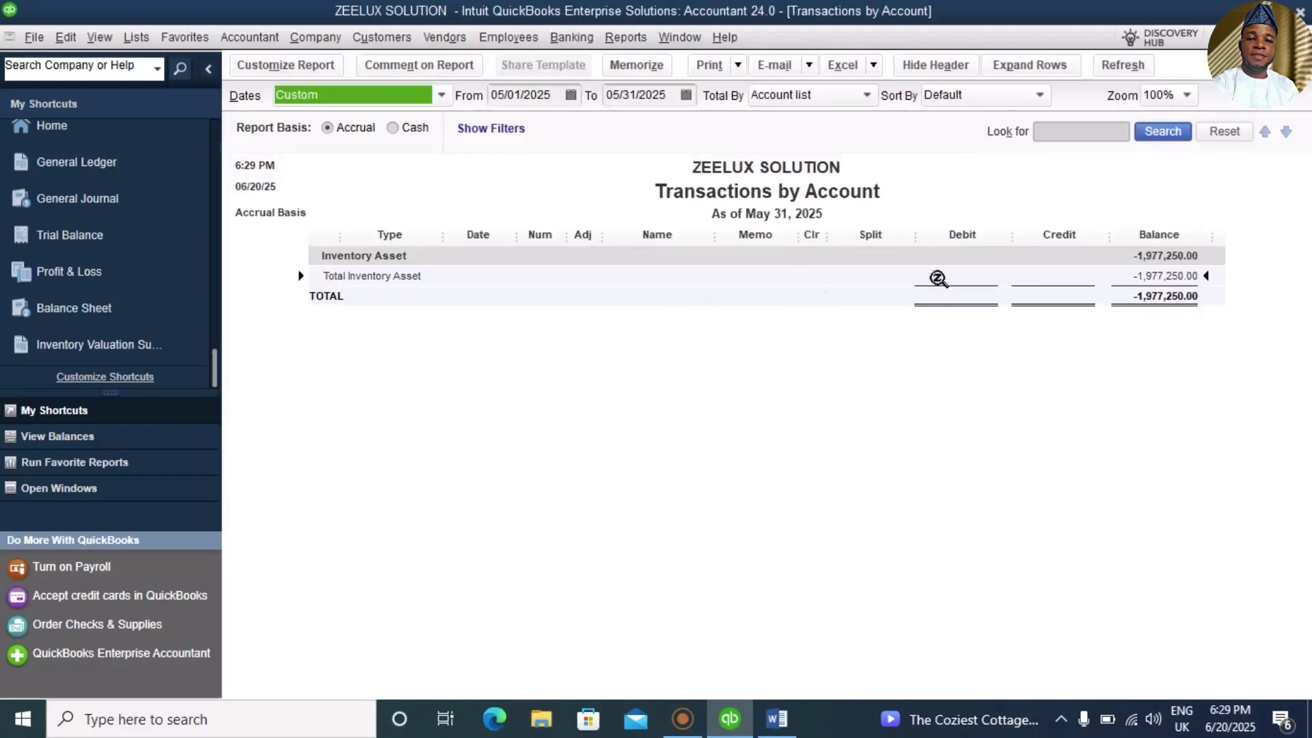
{"action": "double_click", "coordinate": [1166, 277]}
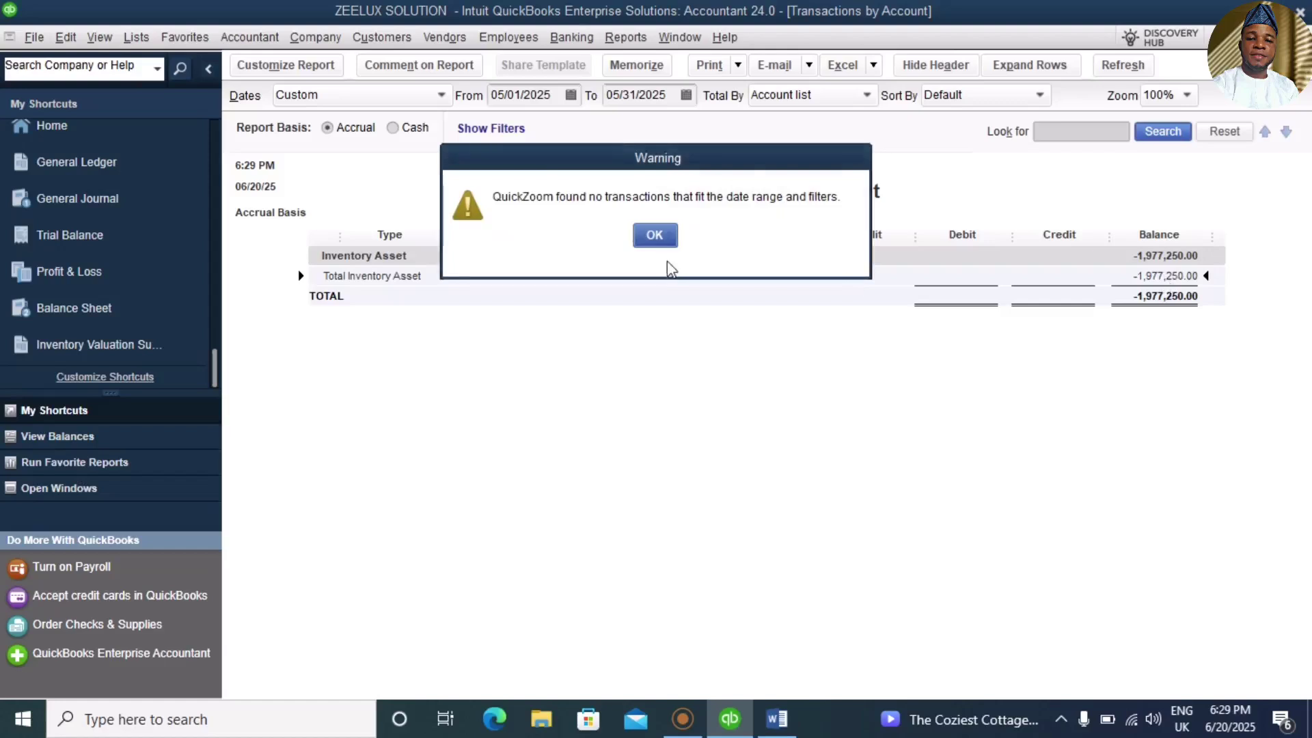
{"action": "left_click", "coordinate": [652, 235]}
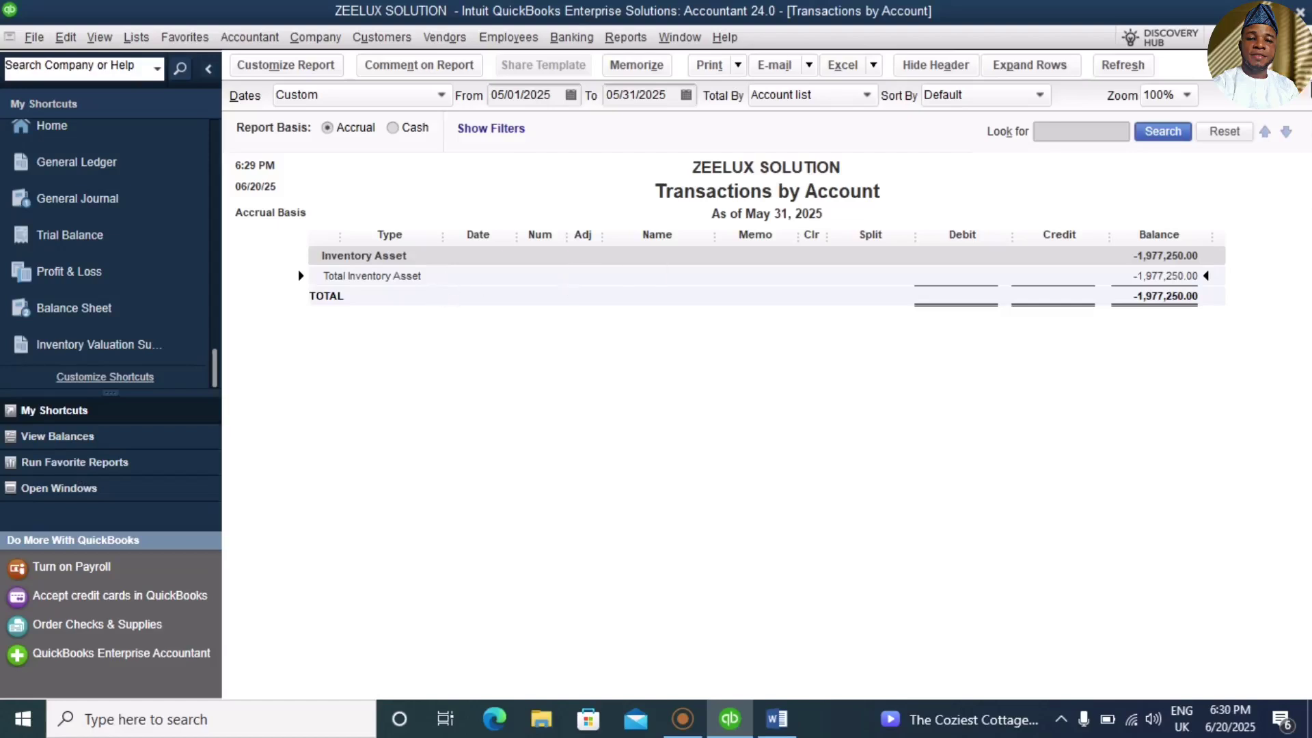
{"action": "key", "text": "Escape"}
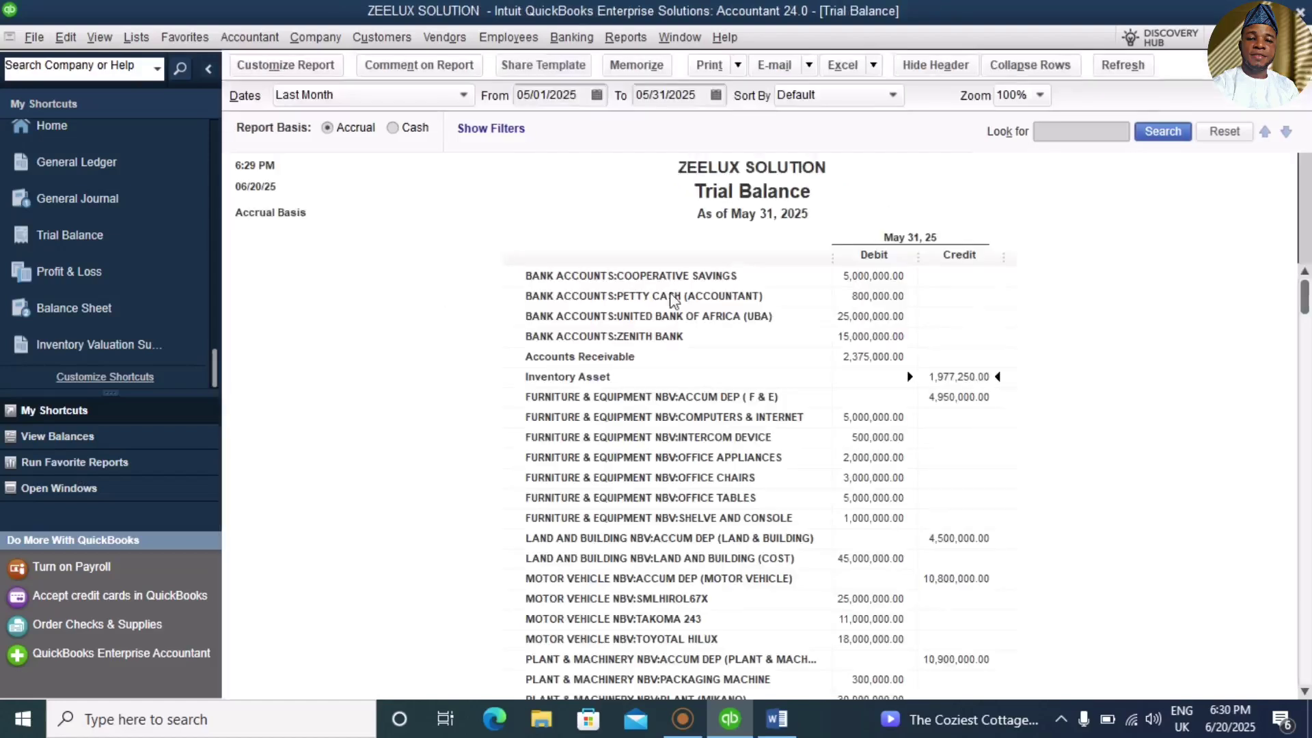